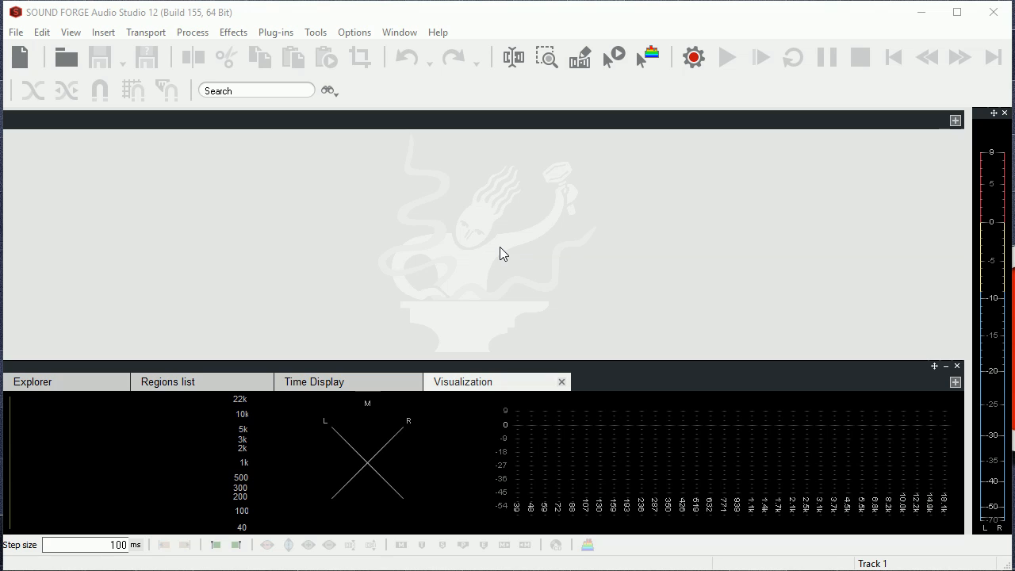
# Turn off the Big Toolbar option to switch to the compact toolbar
pyautogui.rightClick(743, 66)
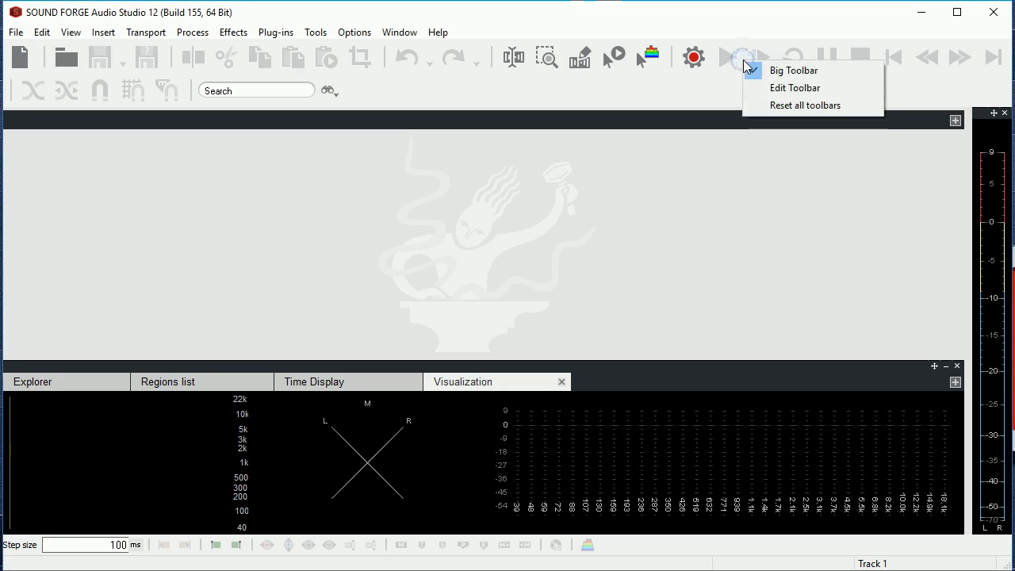
pyautogui.click(785, 73)
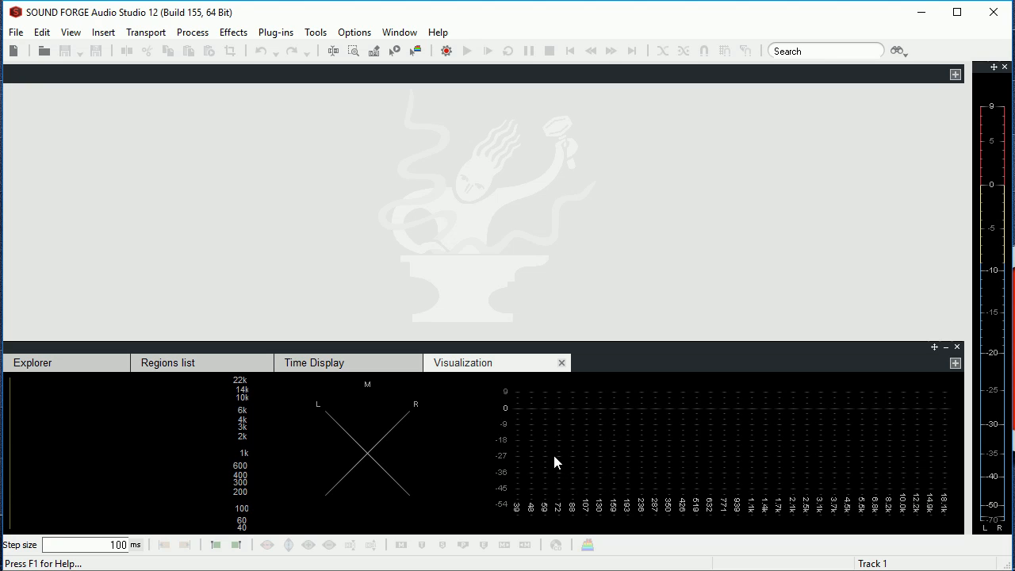
# Examine the Time Display, Regions list, Explorer and Visualization windows, including the spectrogram's display options
pyautogui.click(322, 362)
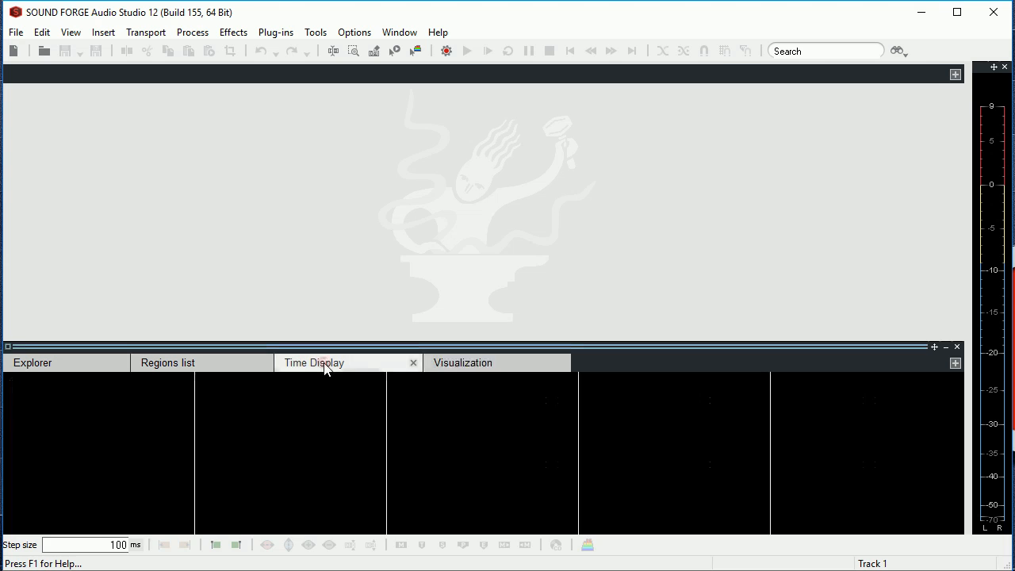
pyautogui.click(172, 369)
pyautogui.click(60, 362)
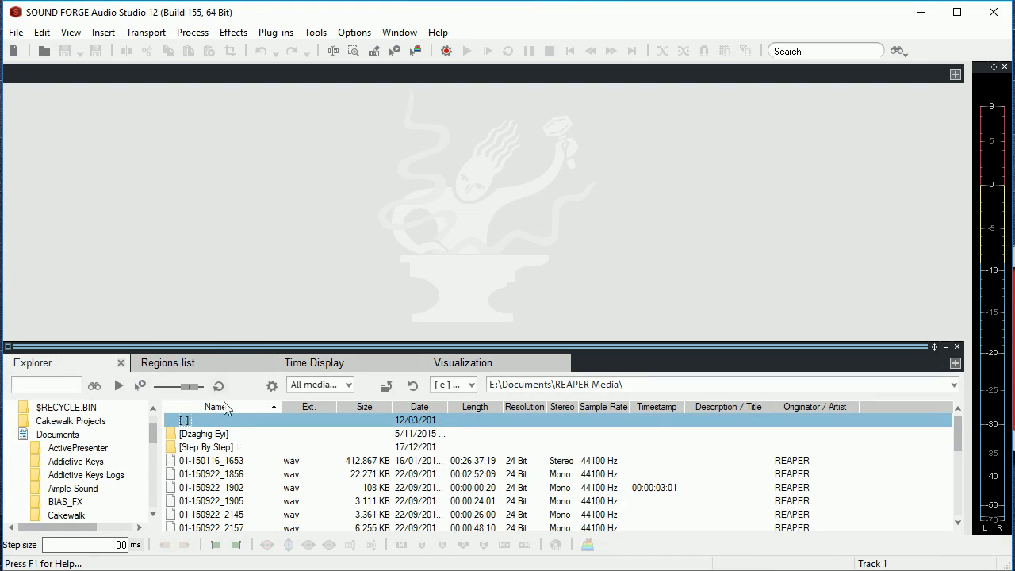
pyautogui.click(191, 367)
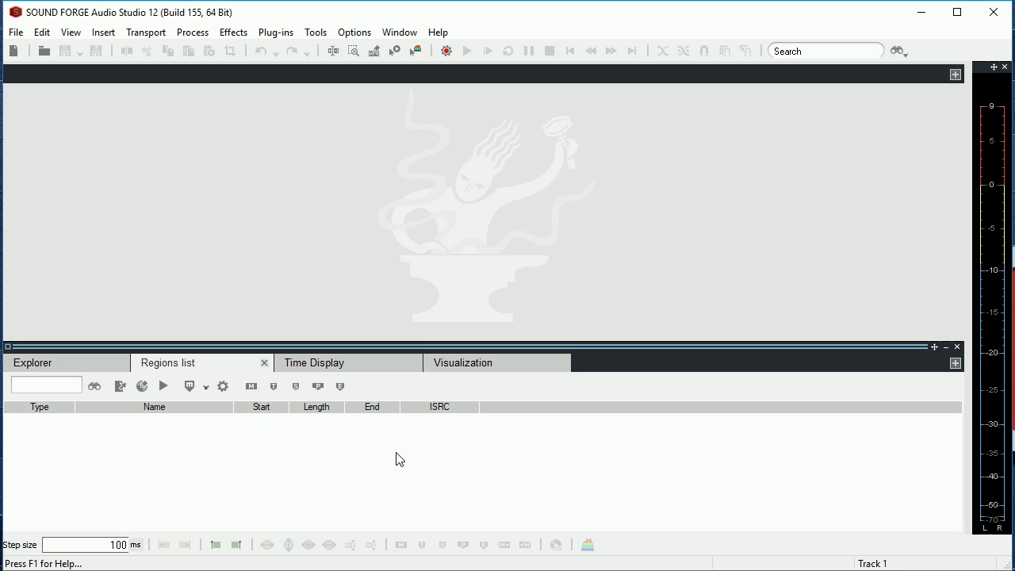
pyautogui.click(478, 364)
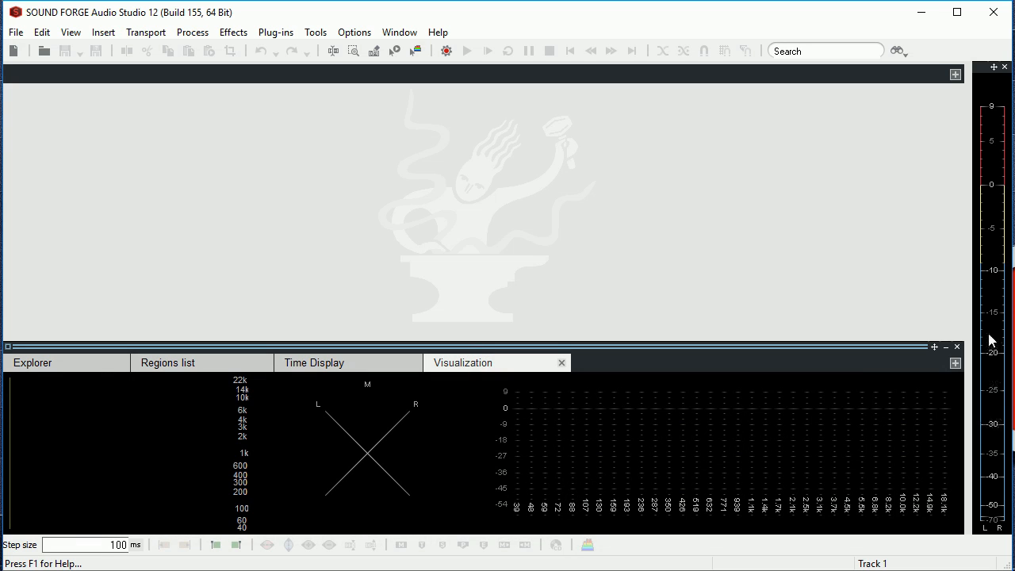
pyautogui.rightClick(118, 416)
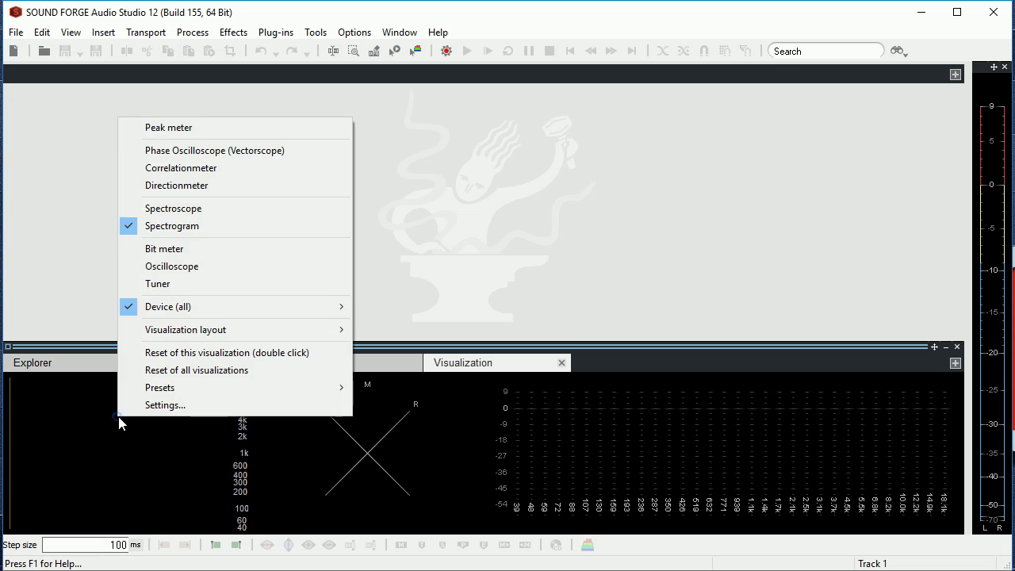
pyautogui.moveTo(202, 337)
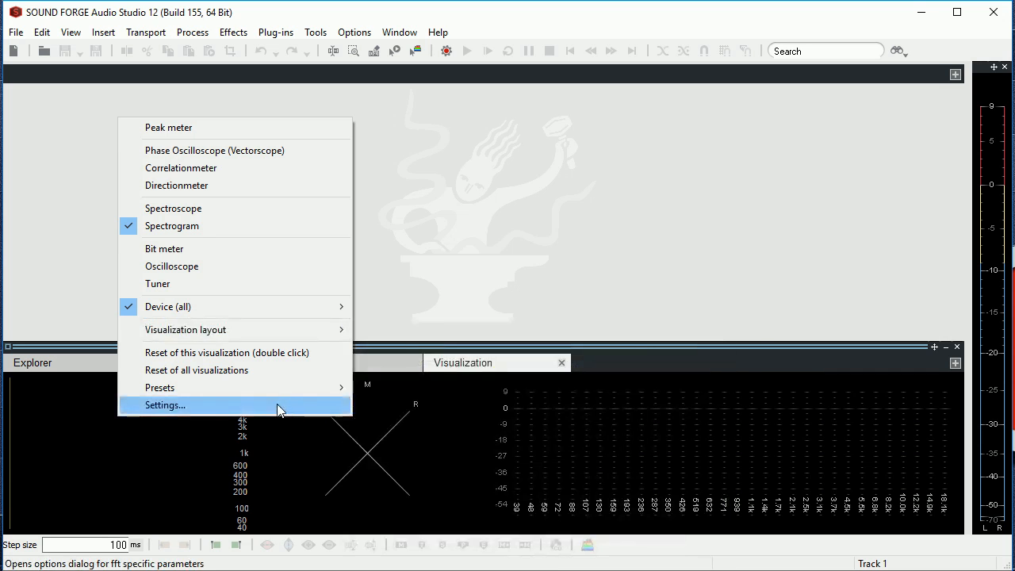
pyautogui.click(537, 466)
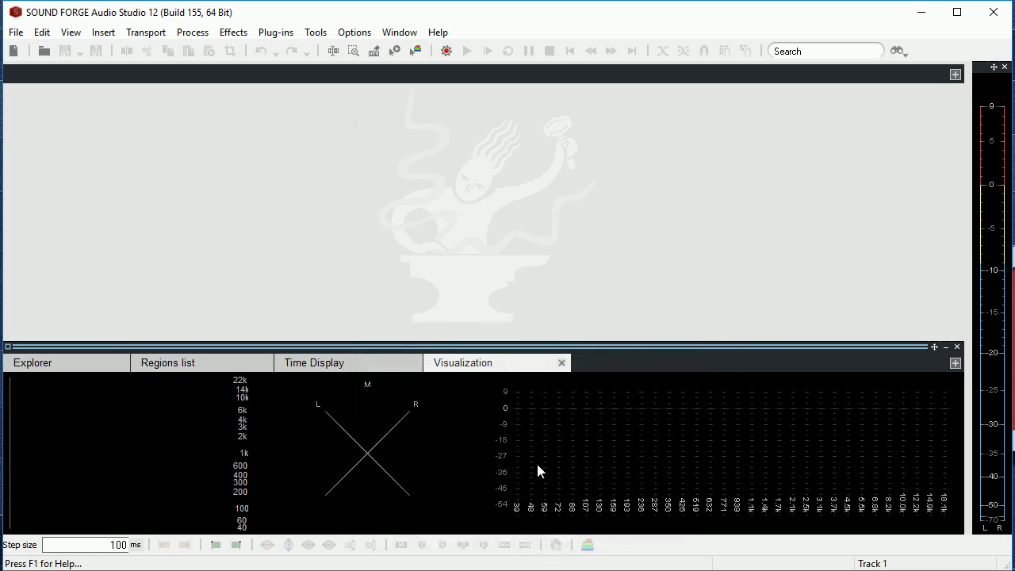
# Record a take of about 25 seconds at 24-bit, stereo, 44100 Hz from the Yamaha Steinberg USB ASIO input
pyautogui.click(447, 50)
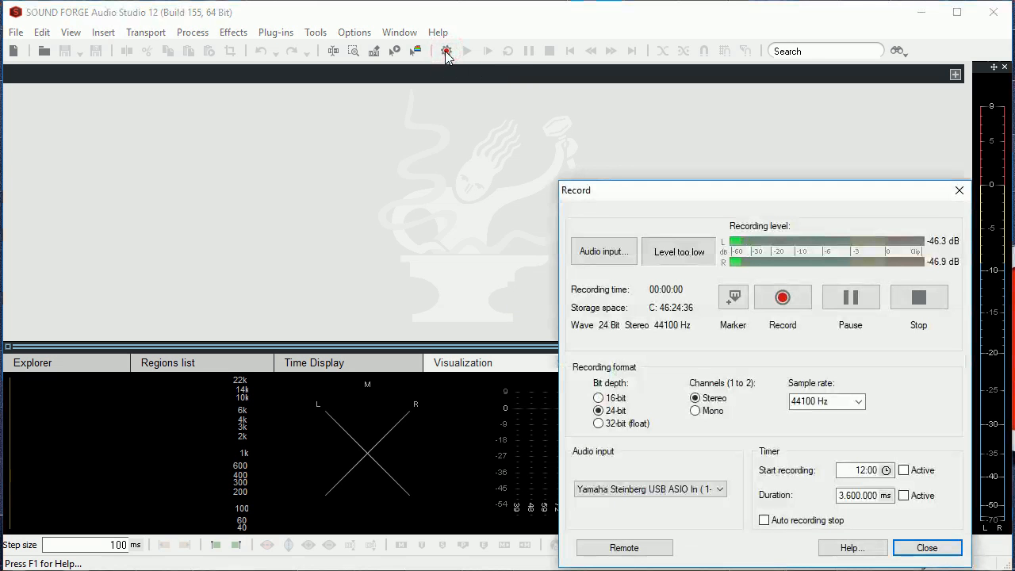
pyautogui.moveTo(680, 194); pyautogui.dragTo(433, 117)
pyautogui.click(535, 222)
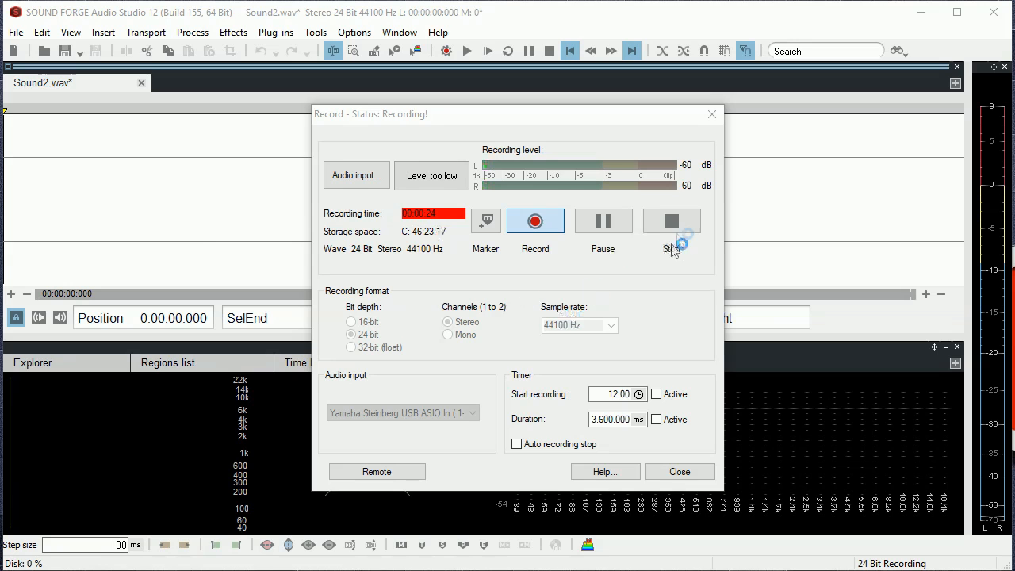
pyautogui.click(674, 222)
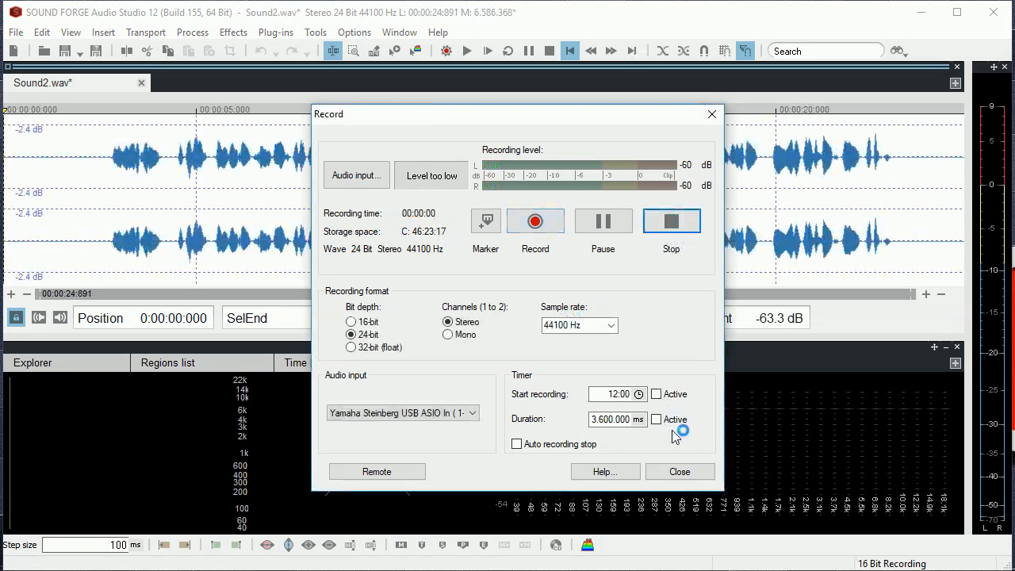
# Record a second take of about 11 seconds after the first one with the same format, and close the recorder
pyautogui.moveTo(382, 122); pyautogui.dragTo(399, 136)
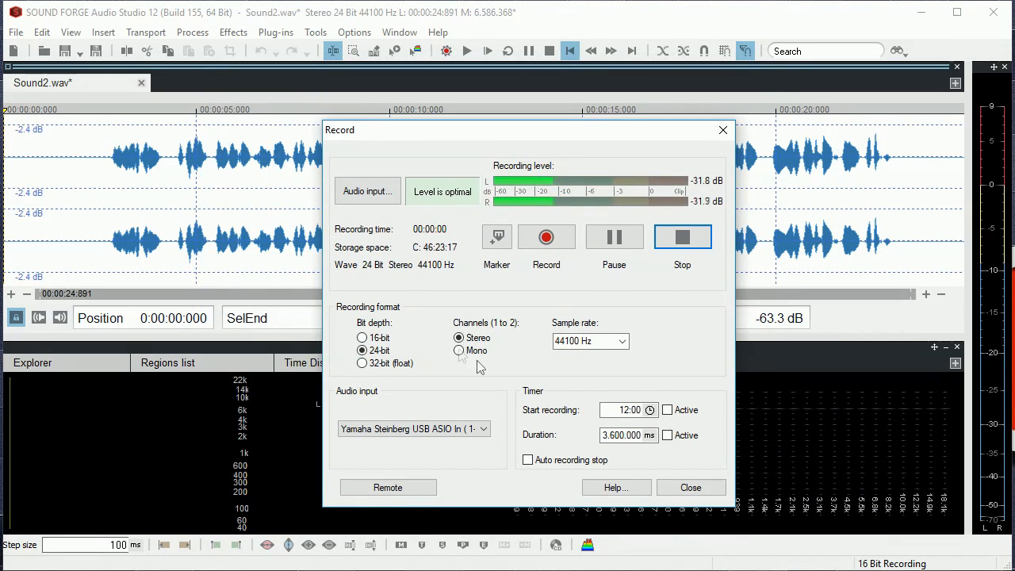
pyautogui.click(546, 241)
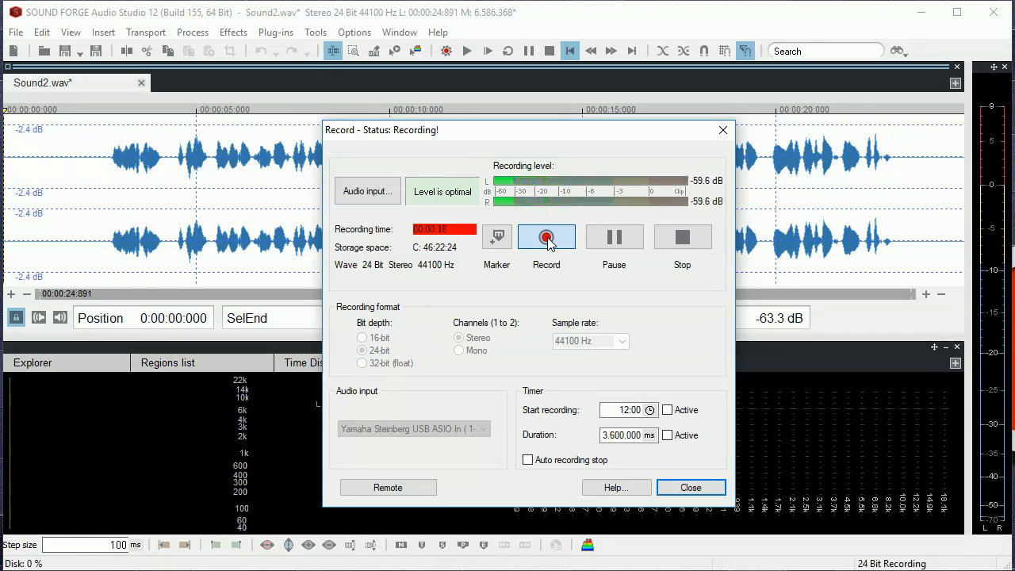
pyautogui.click(692, 239)
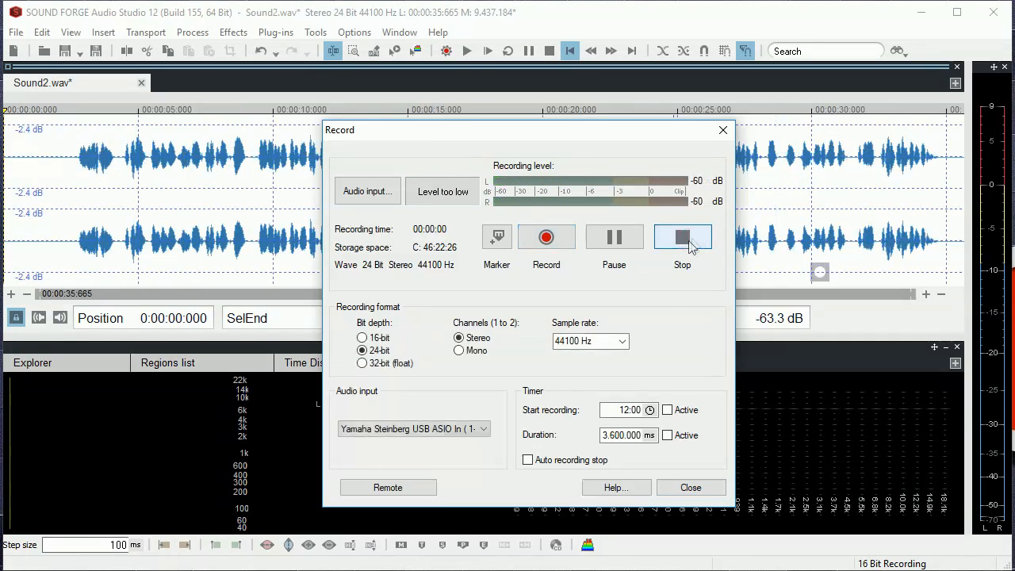
pyautogui.click(690, 488)
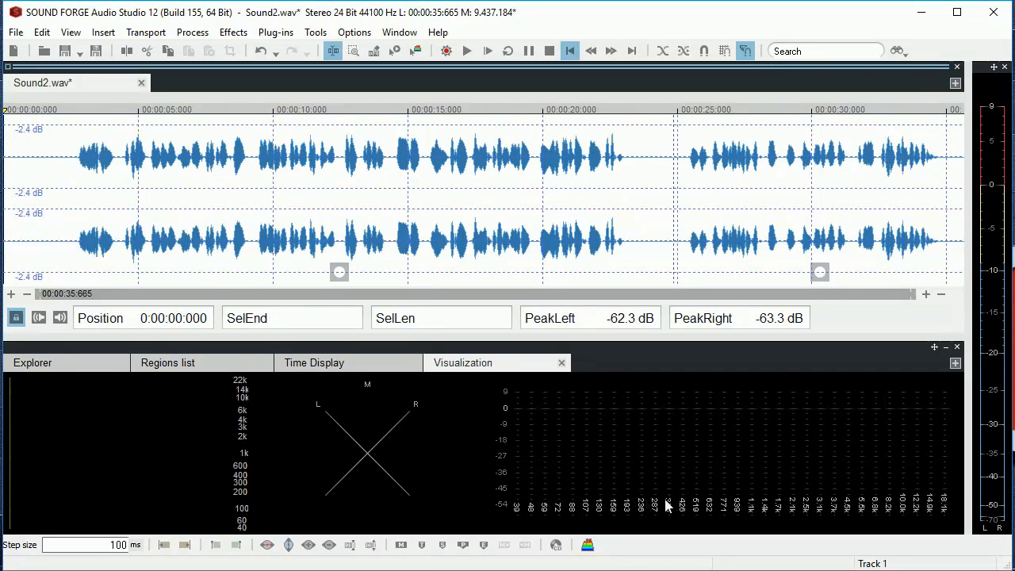
# Play the recording and enlarge the waveform area by shrinking and closing the docked Visualization window group
pyautogui.click(469, 52)
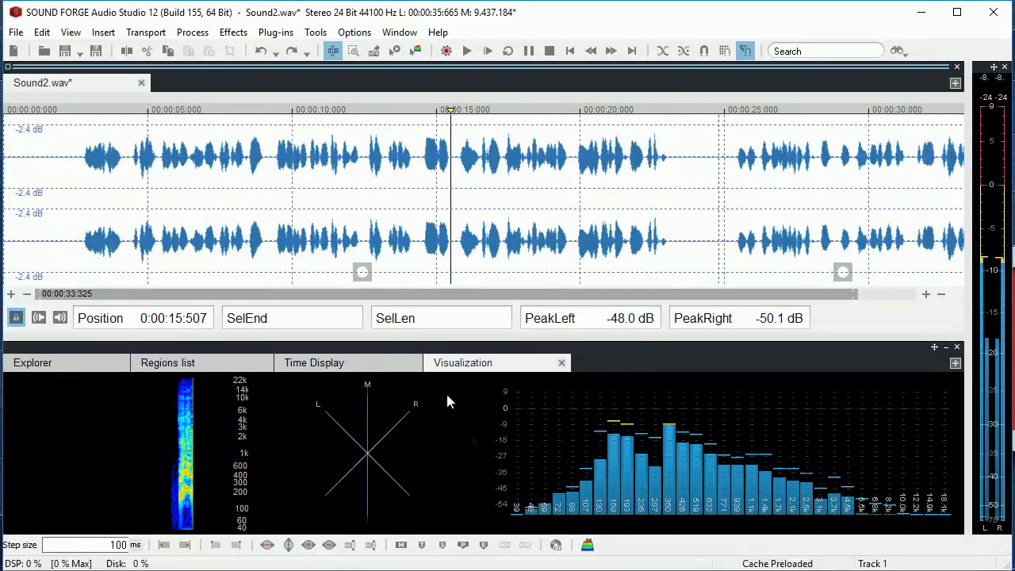
pyautogui.moveTo(477, 337); pyautogui.dragTo(472, 446)
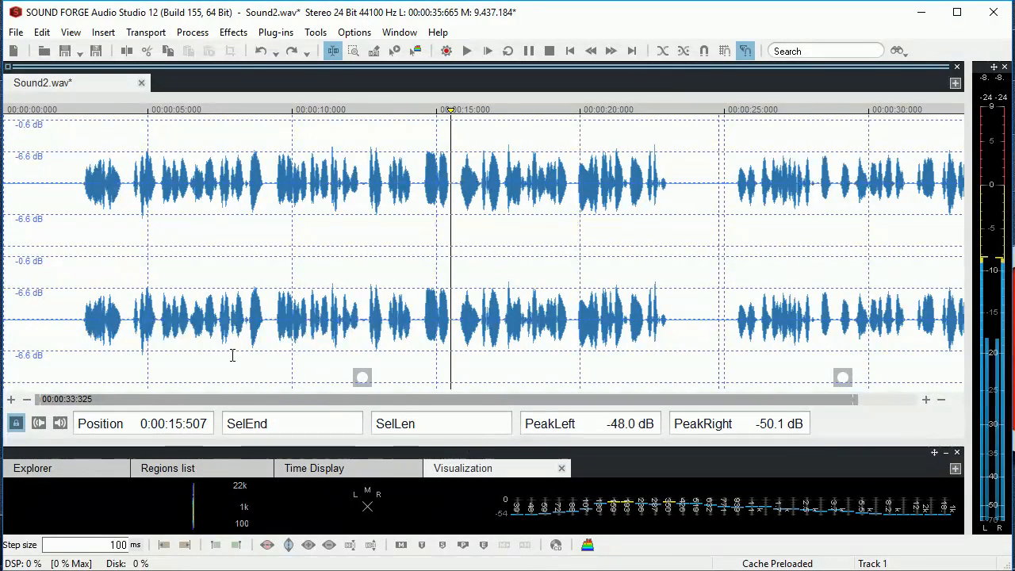
pyautogui.click(957, 453)
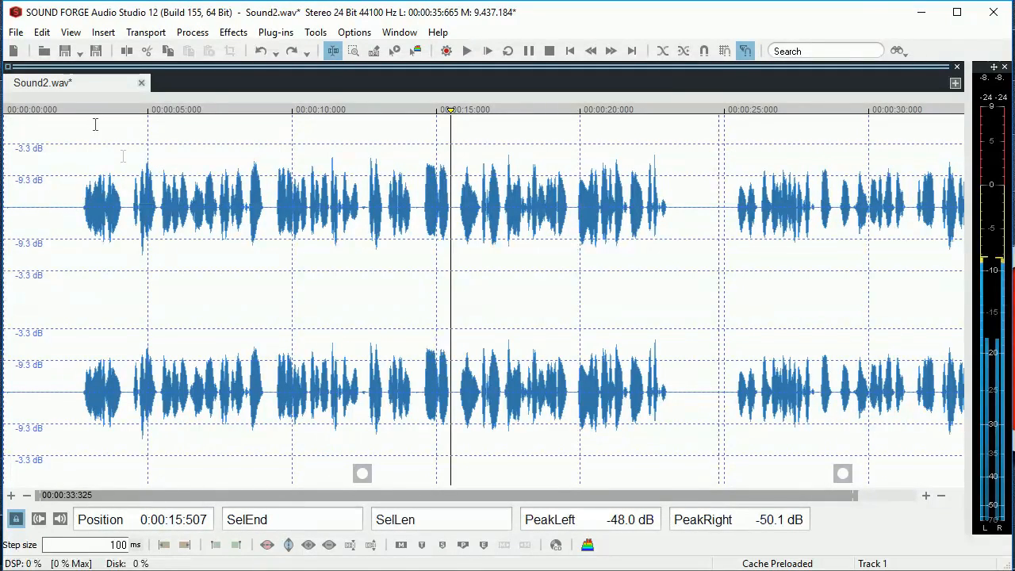
# Play the start of the recording from about 1.3 seconds and stop playback
pyautogui.click(42, 117)
pyautogui.press('space')
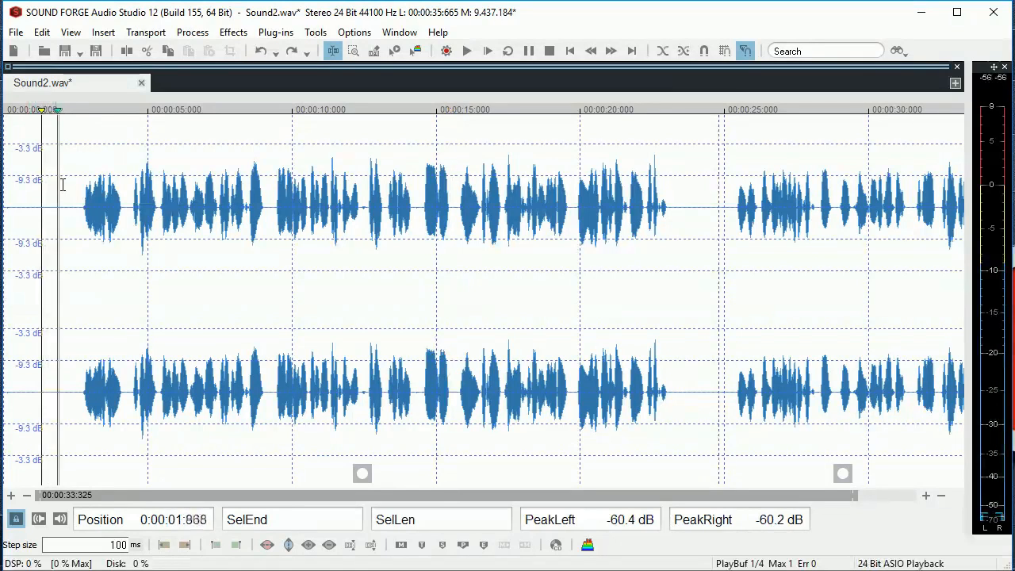
pyautogui.press('space')
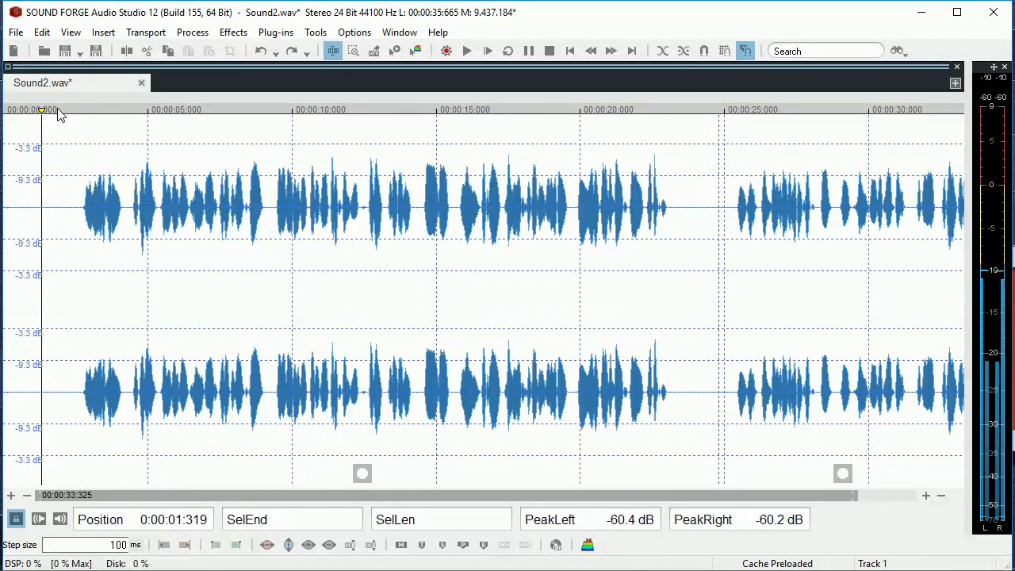
# Move the first audio event about 2.6 seconds earlier to cut its leading silence, and play the file from the start
pyautogui.click(362, 474)
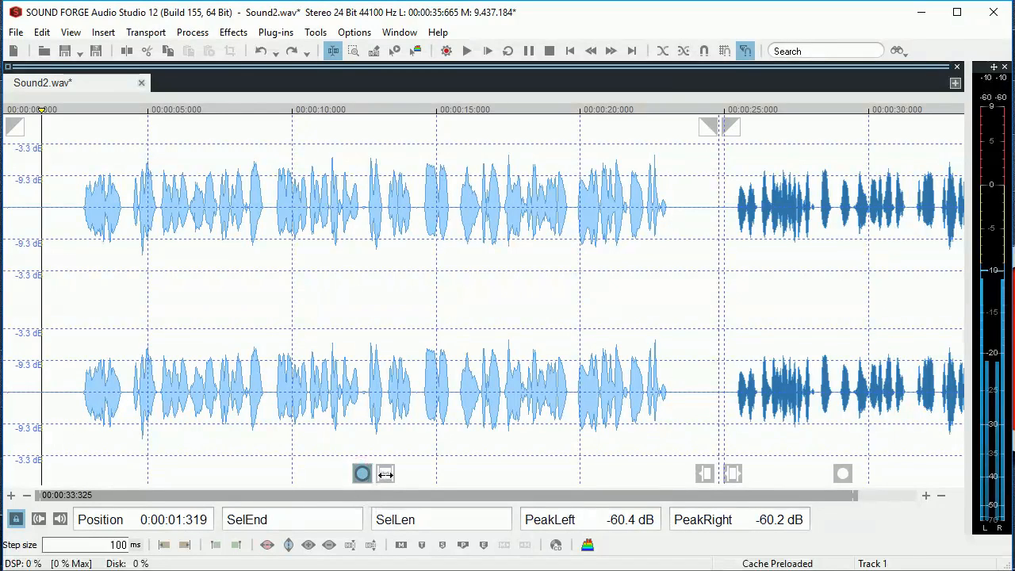
pyautogui.moveTo(385, 474); pyautogui.dragTo(310, 474)
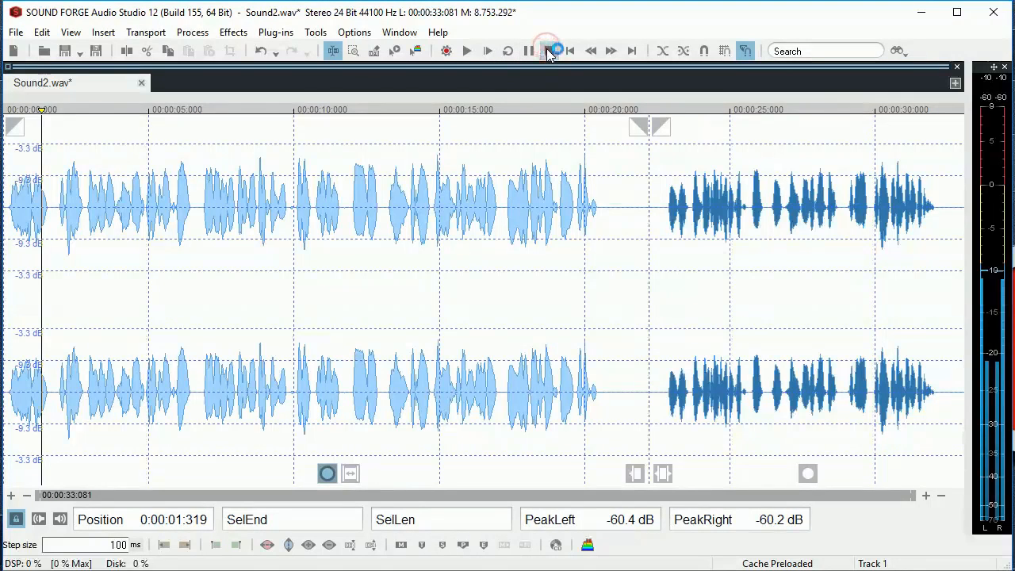
pyautogui.click(569, 50)
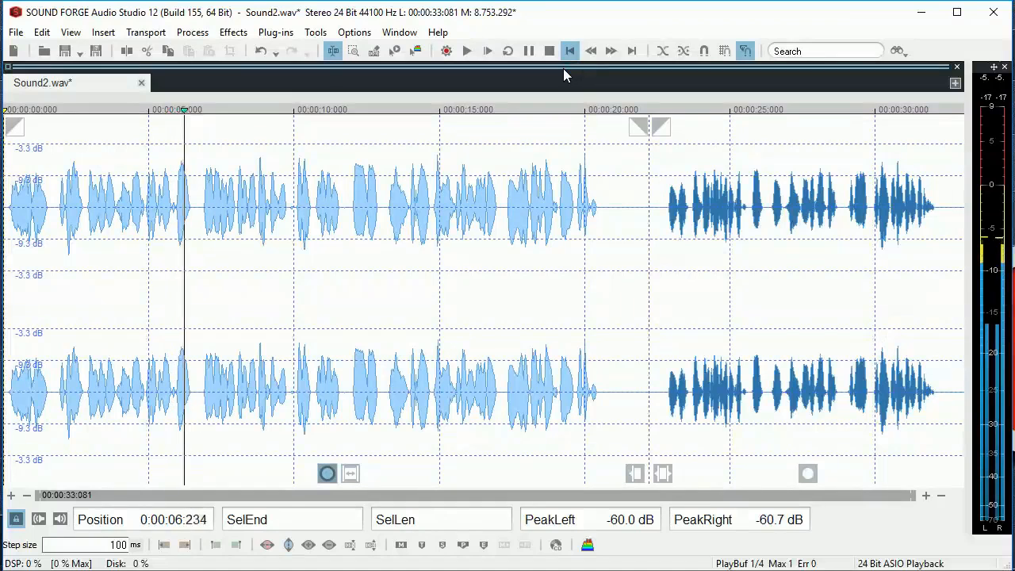
pyautogui.press('space')
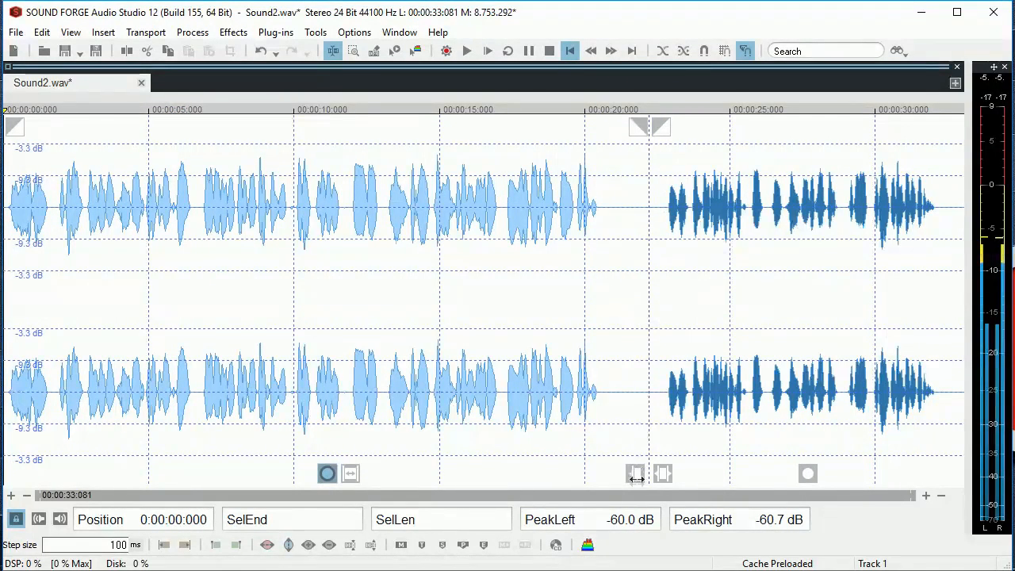
# Close the silent gap between the two audio events and trim the silence at the end of the second one
pyautogui.moveTo(636, 475); pyautogui.dragTo(589, 479)
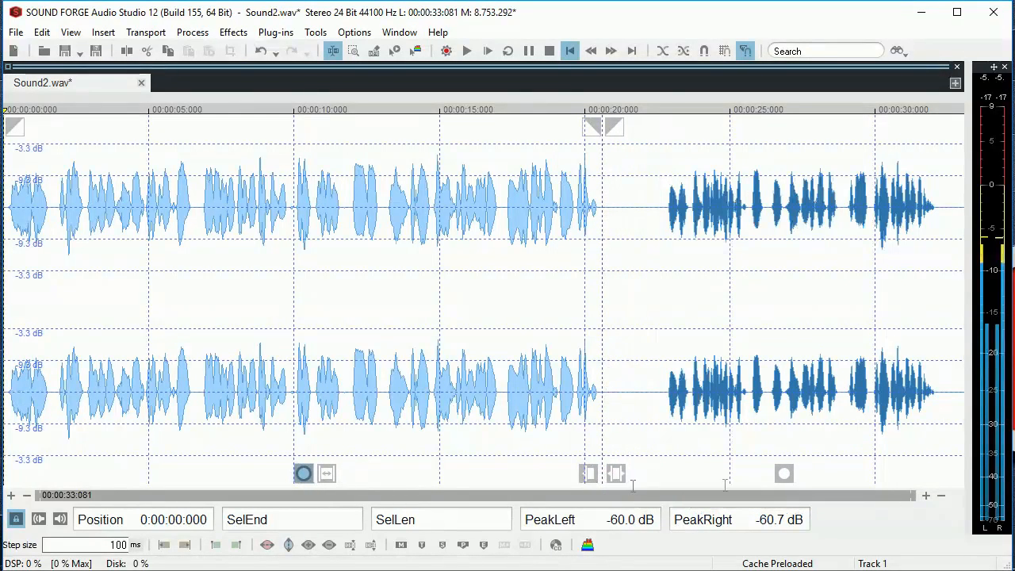
pyautogui.click(787, 476)
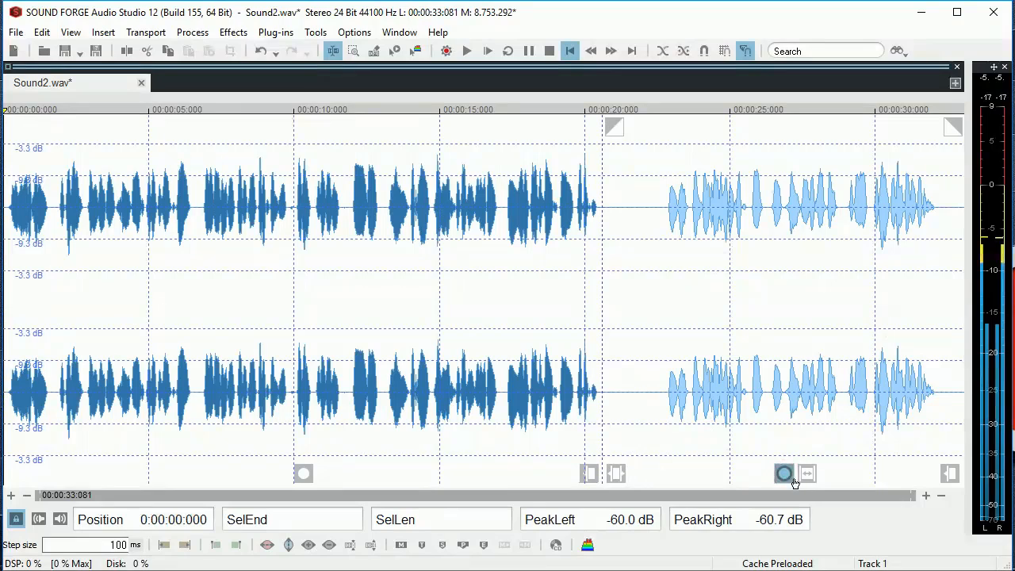
pyautogui.moveTo(812, 475); pyautogui.dragTo(753, 476)
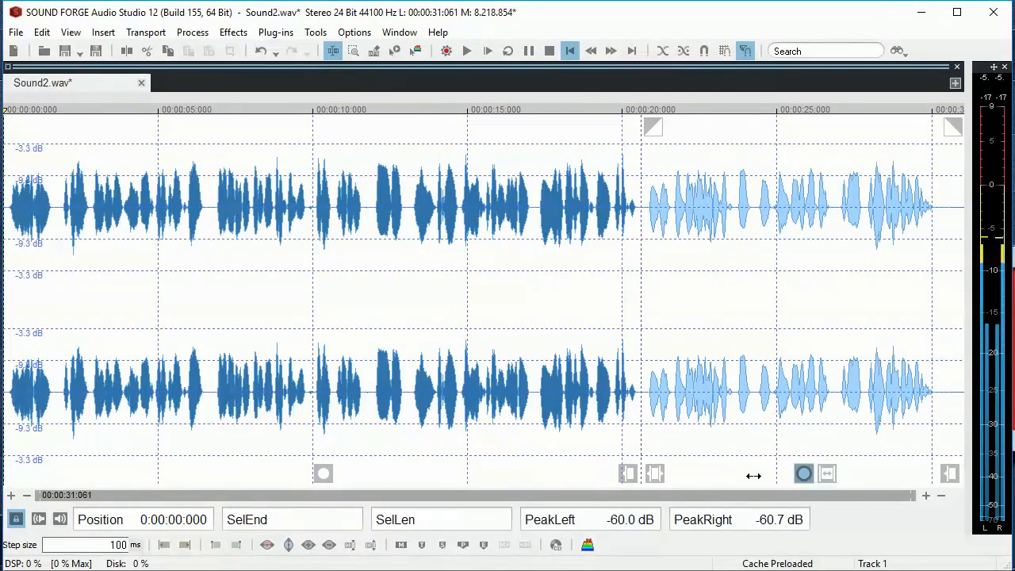
pyautogui.moveTo(951, 476); pyautogui.dragTo(928, 480)
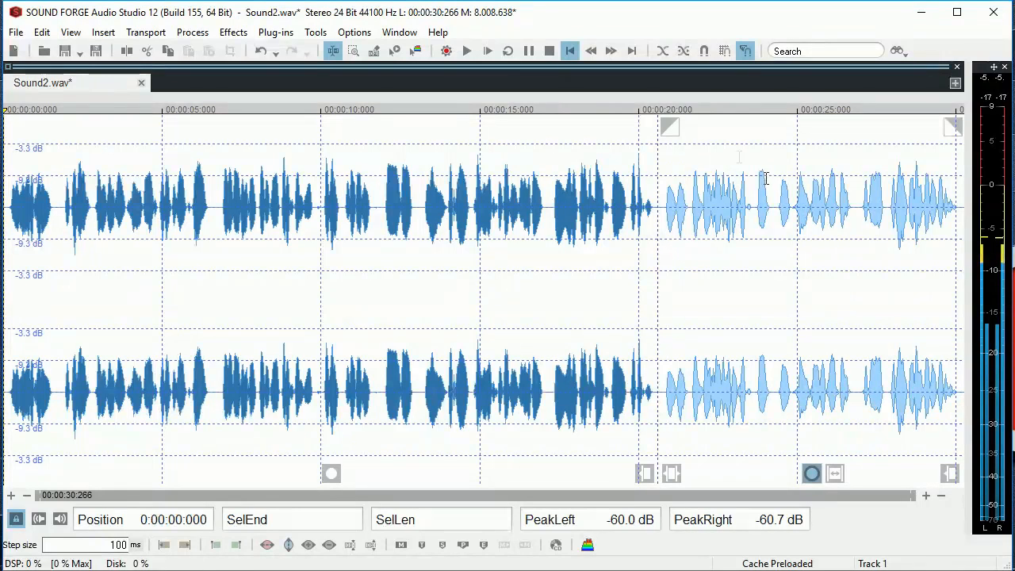
# Try the fade-in and fade-out handles on the second and first audio events
pyautogui.moveTo(670, 127)
pyautogui.mouseDown()
pyautogui.moveTo(703, 131)
pyautogui.moveTo(665, 132)
pyautogui.mouseUp()
pyautogui.moveTo(953, 131)
pyautogui.mouseDown()
pyautogui.moveTo(820, 129)
pyautogui.moveTo(952, 127)
pyautogui.mouseUp()
pyautogui.click(329, 478)
pyautogui.moveTo(18, 131)
pyautogui.mouseDown()
pyautogui.moveTo(97, 130)
pyautogui.moveTo(14, 131)
pyautogui.mouseUp()
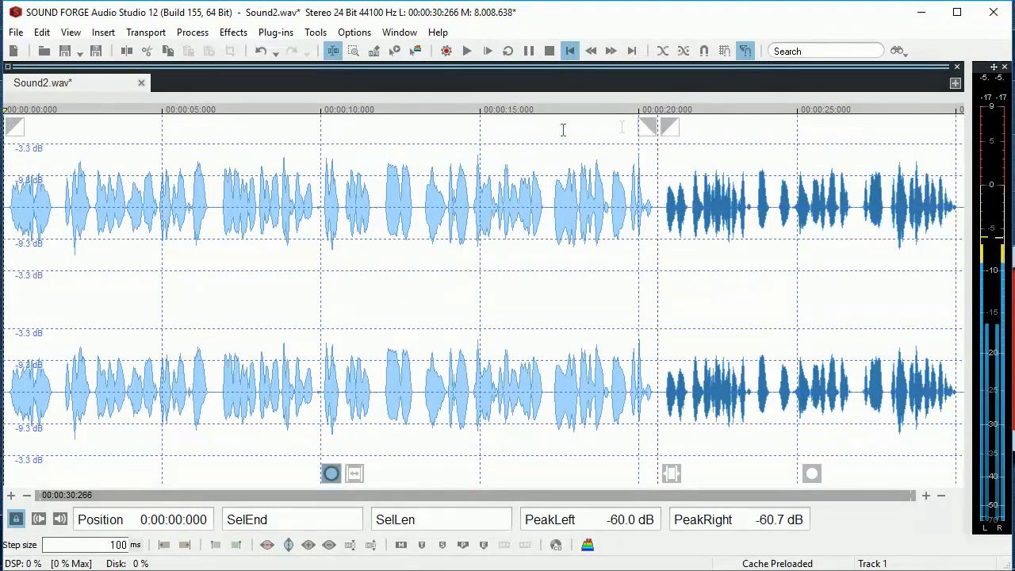
pyautogui.moveTo(643, 127)
pyautogui.mouseDown()
pyautogui.moveTo(550, 125)
pyautogui.moveTo(644, 127)
pyautogui.mouseUp()
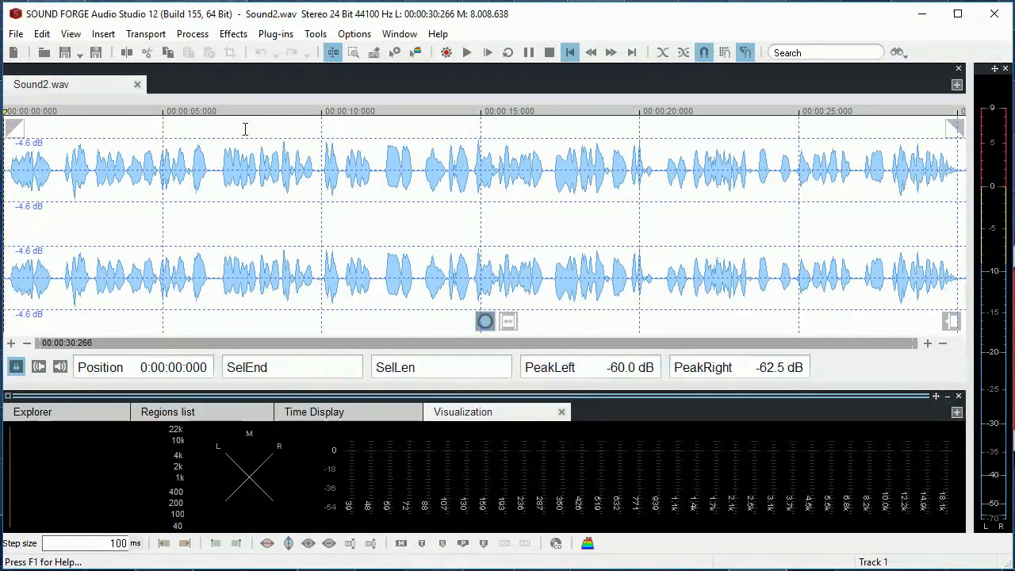
# View the Amplitude Modulation effect's settings for Sound2.wav and close them without applying
pyautogui.click(232, 40)
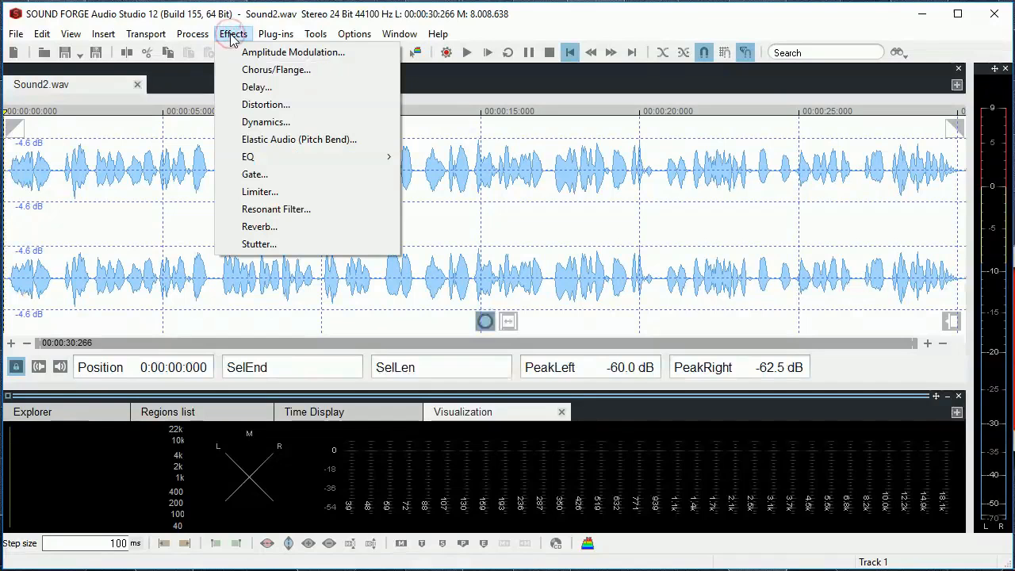
pyautogui.click(264, 54)
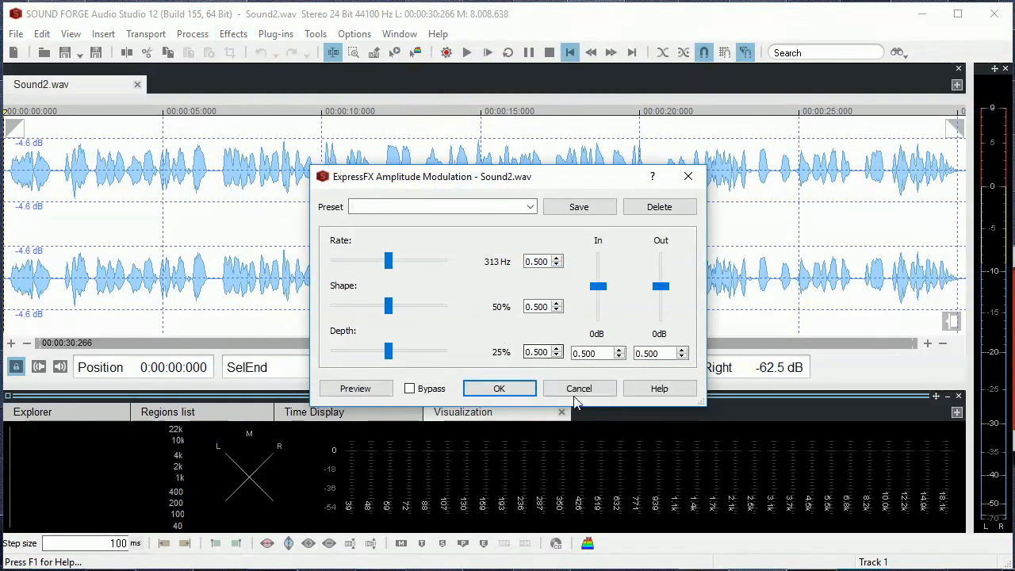
pyautogui.click(576, 391)
# View the Chorus/Flange and Delay effects' settings for Sound2.wav, closing each without applying
pyautogui.click(231, 38)
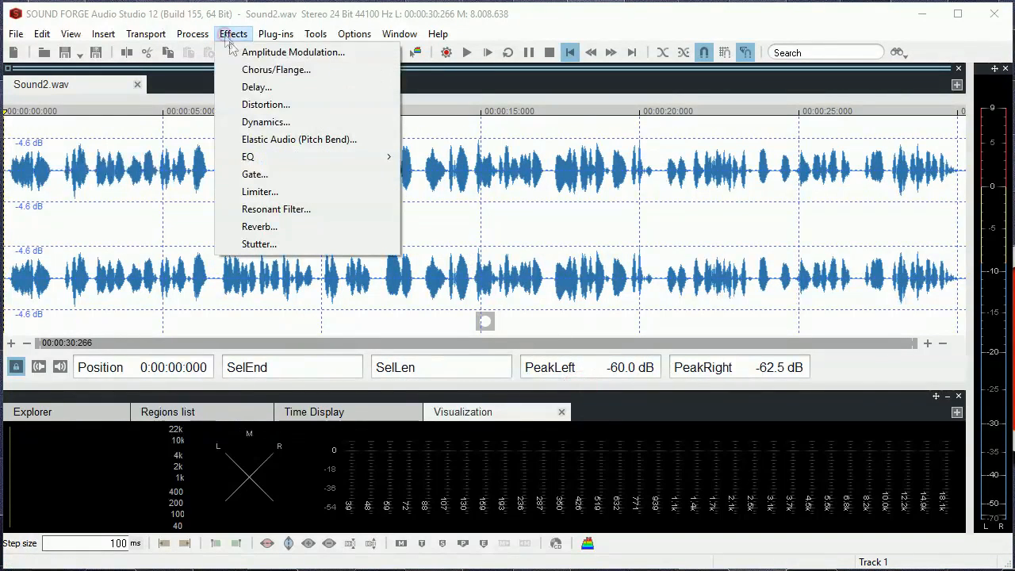
pyautogui.click(255, 71)
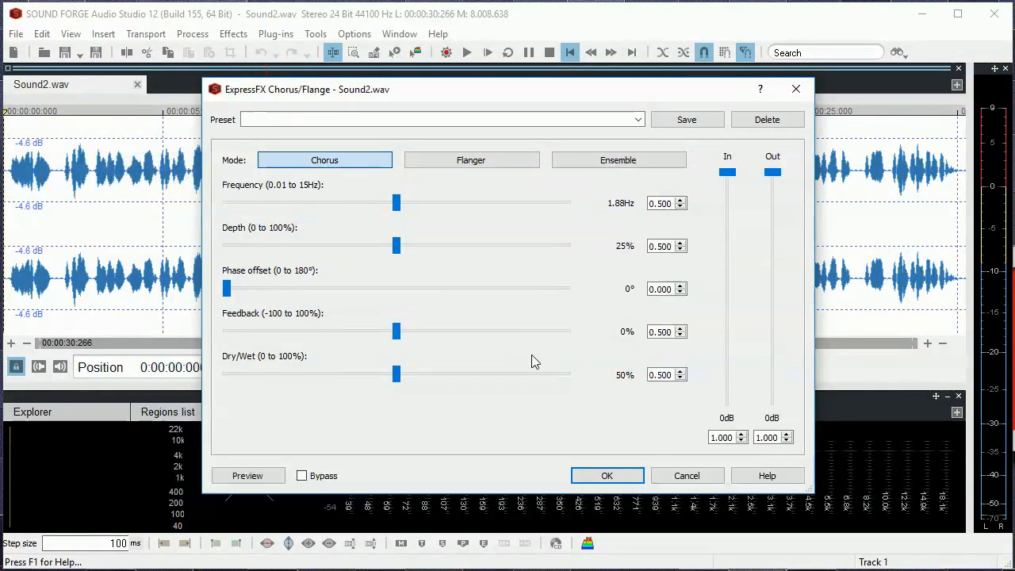
pyautogui.click(686, 475)
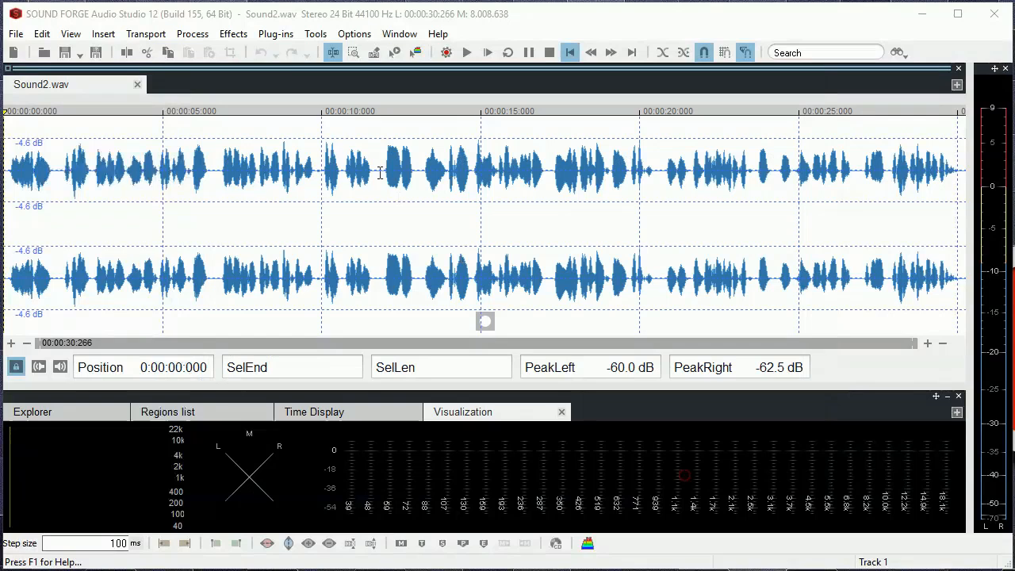
pyautogui.click(234, 36)
pyautogui.click(256, 87)
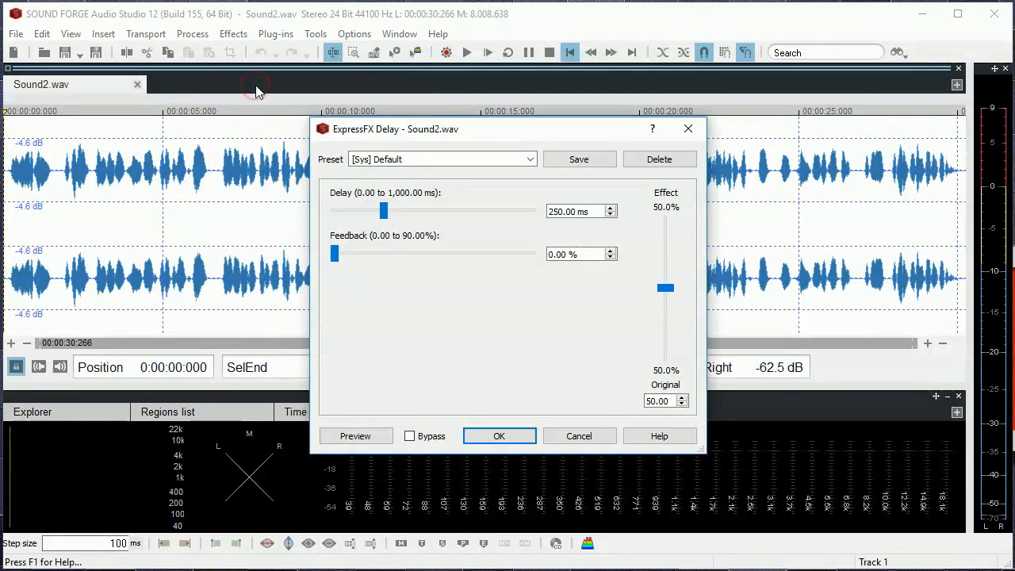
pyautogui.click(583, 437)
# View the Distortion and Dynamics effects' settings, closing each without applying
pyautogui.click(234, 34)
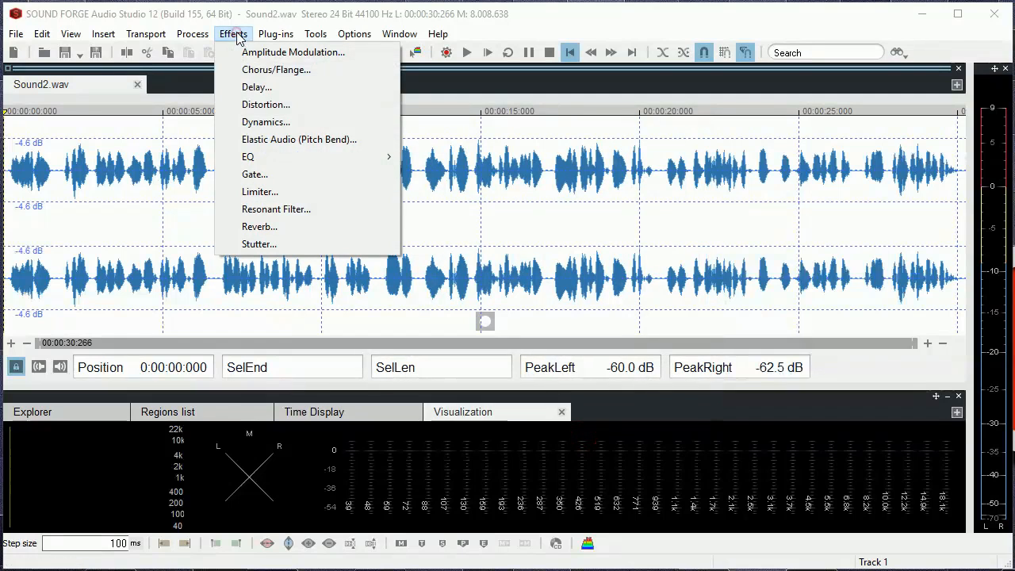
pyautogui.click(258, 110)
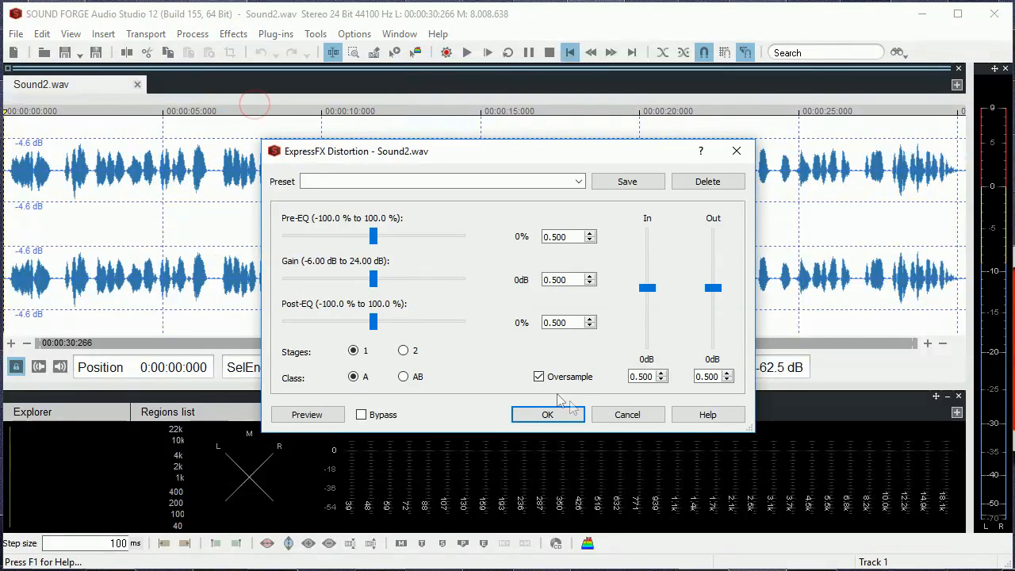
pyautogui.click(626, 415)
pyautogui.click(233, 33)
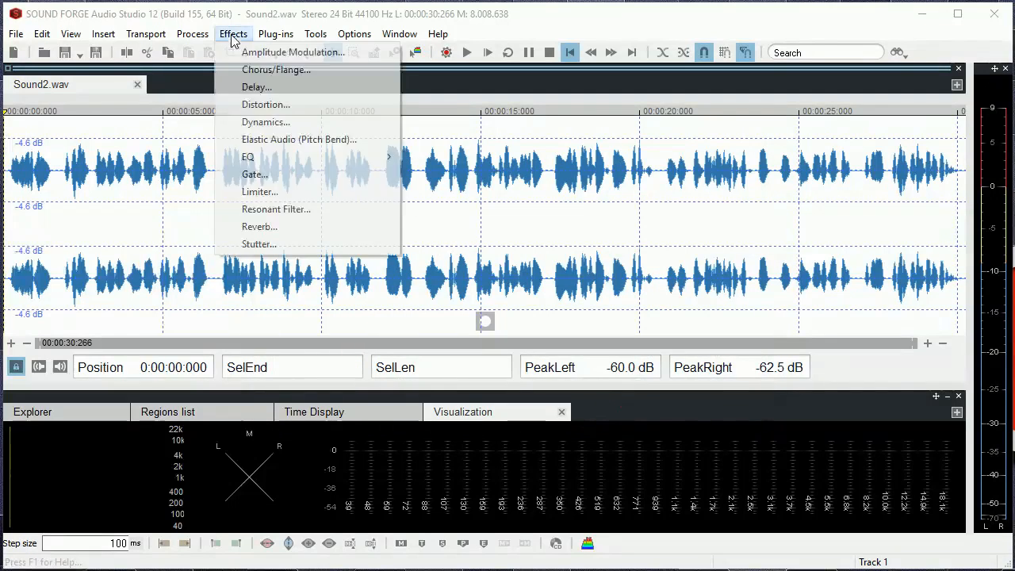
pyautogui.click(262, 127)
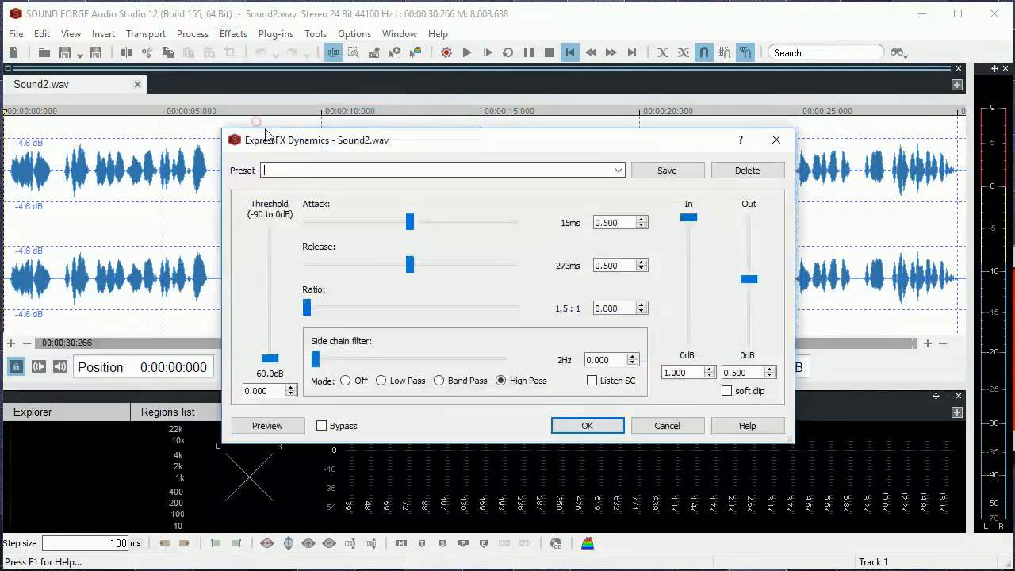
pyautogui.click(668, 427)
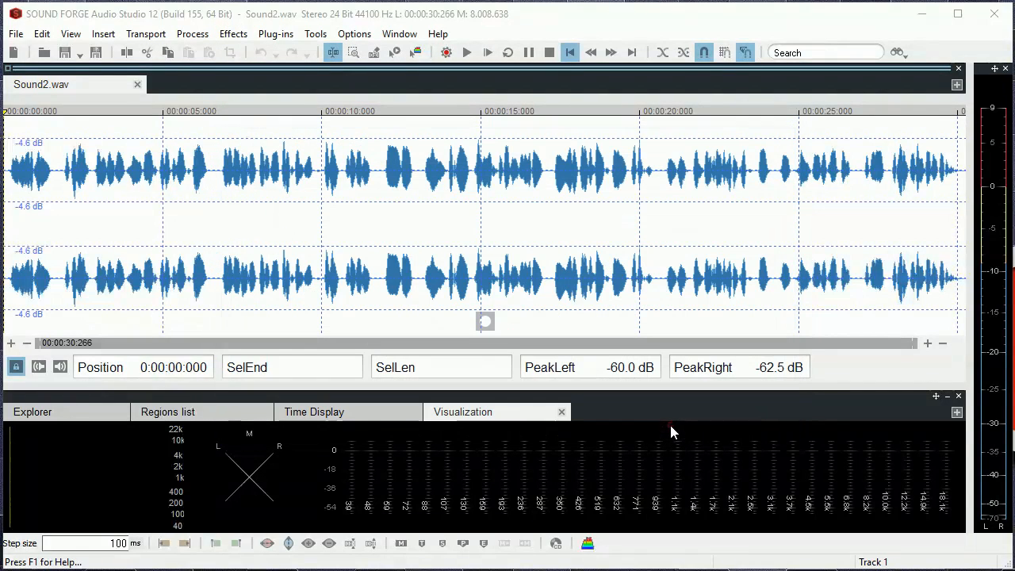
# View Sound2.wav in the Elastic Audio (Pitch Bend) editor and close it without applying
pyautogui.click(233, 33)
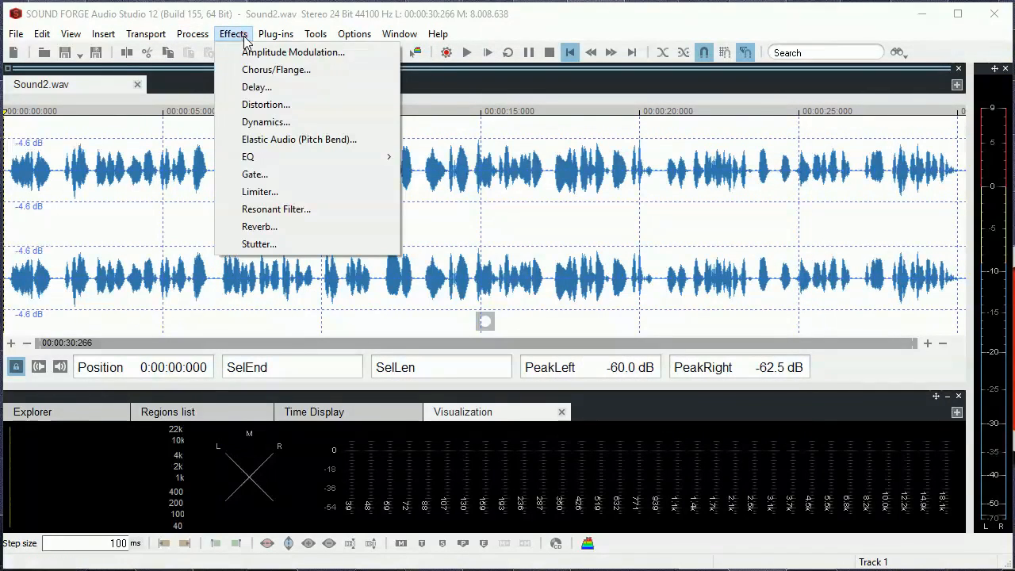
pyautogui.click(258, 148)
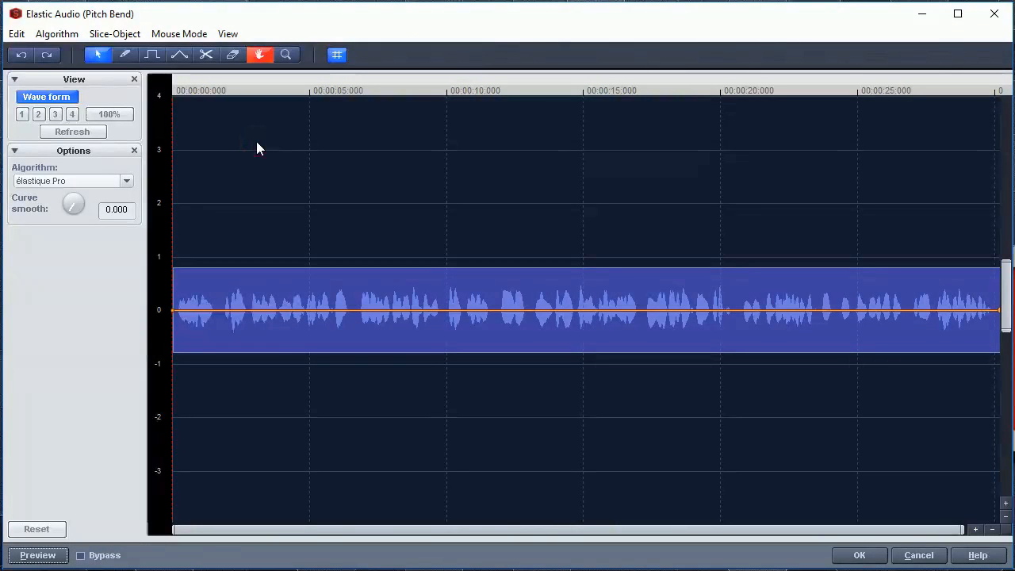
pyautogui.click(918, 555)
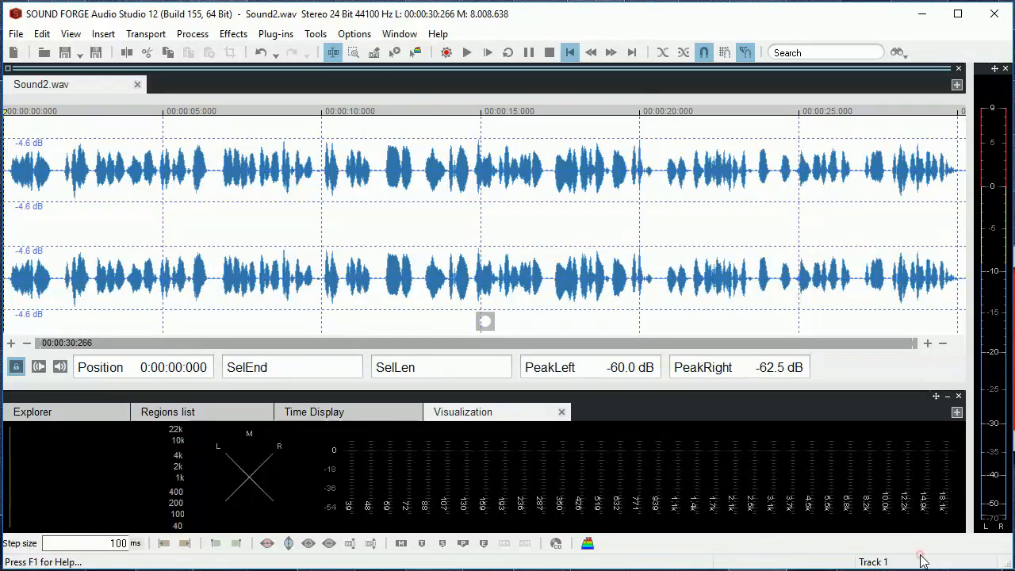
# View the Simple and Graphic EQ settings for Sound2.wav, closing each without applying
pyautogui.click(233, 33)
pyautogui.moveTo(256, 162)
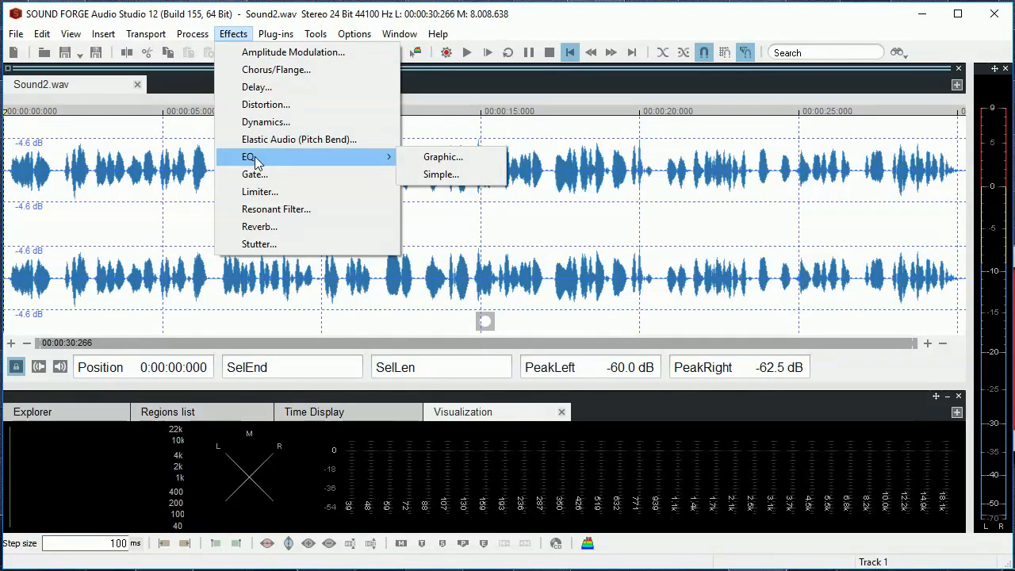
pyautogui.click(444, 175)
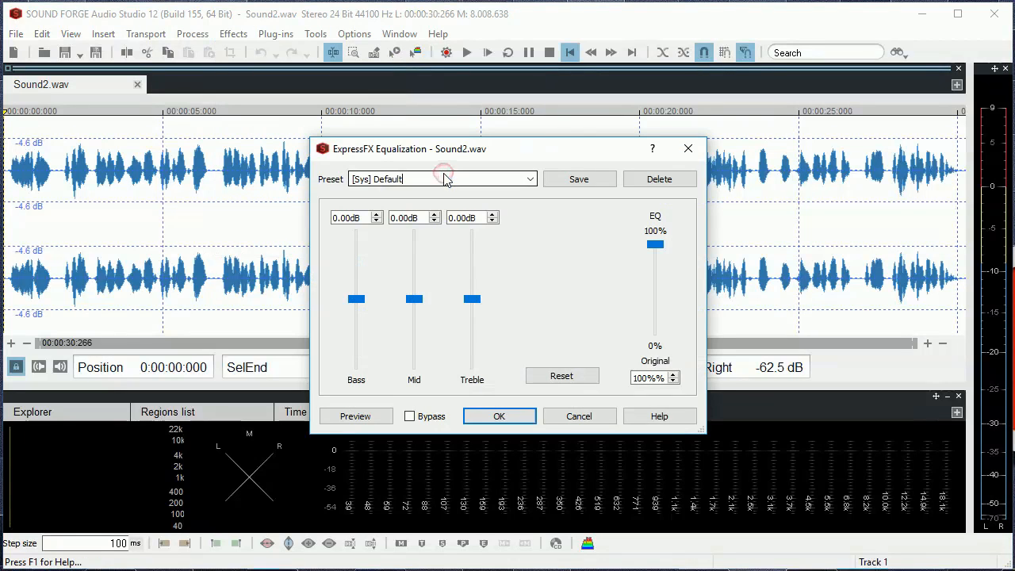
pyautogui.click(577, 416)
pyautogui.click(234, 34)
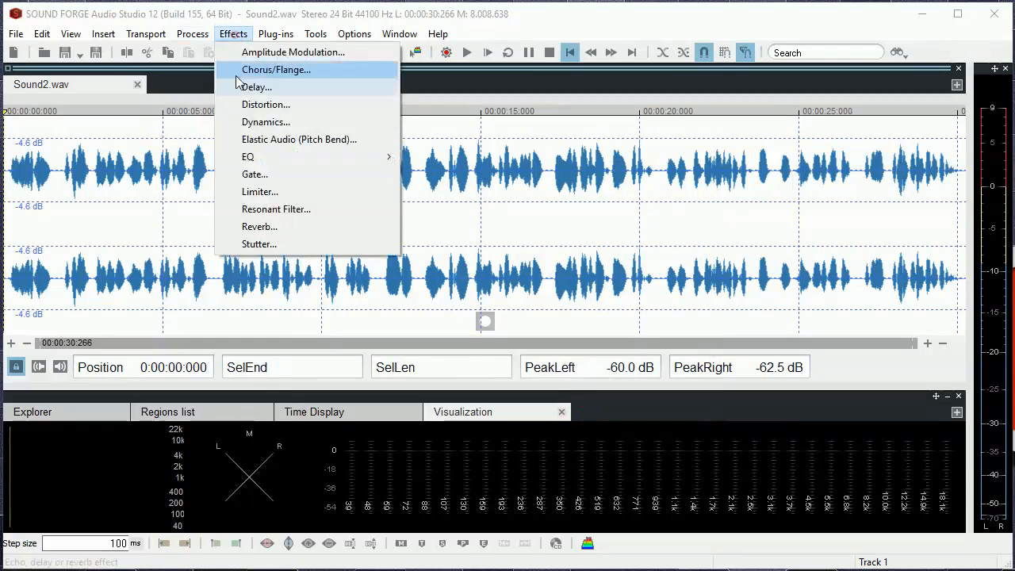
pyautogui.moveTo(272, 157)
pyautogui.click(441, 158)
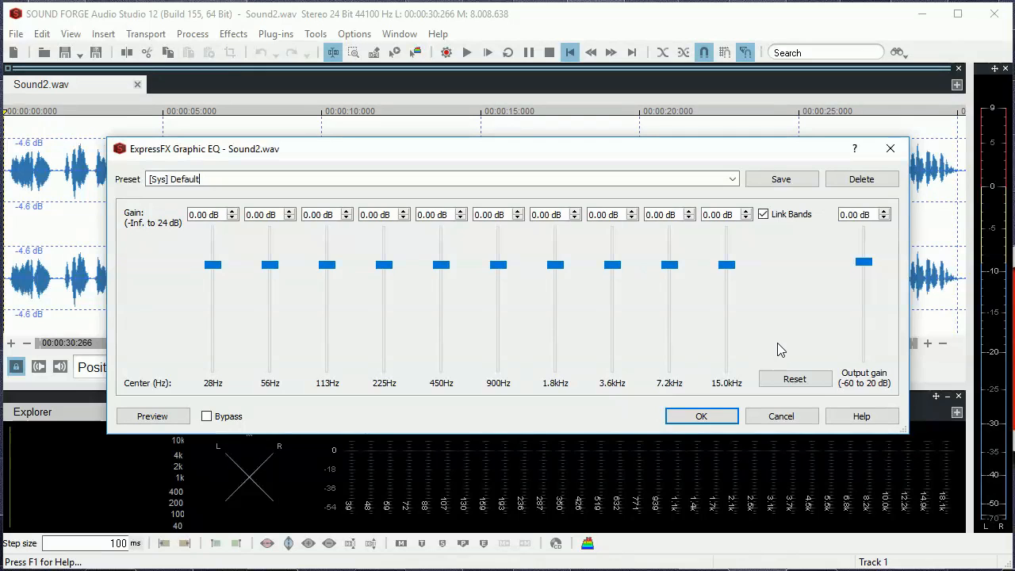
pyautogui.click(890, 149)
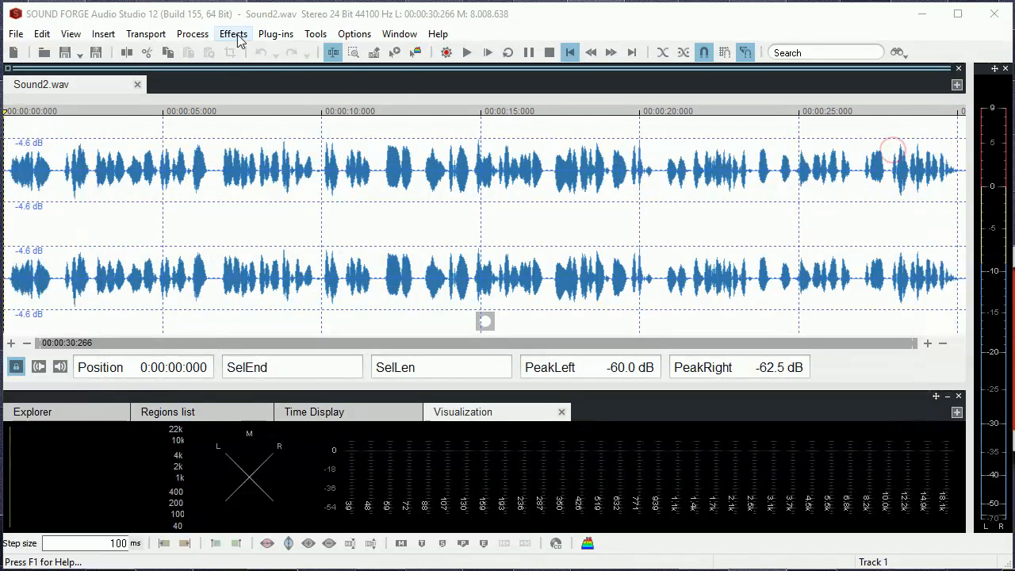
# View the Gate and Limiter effects' settings, closing each without applying
pyautogui.click(233, 34)
pyautogui.click(255, 176)
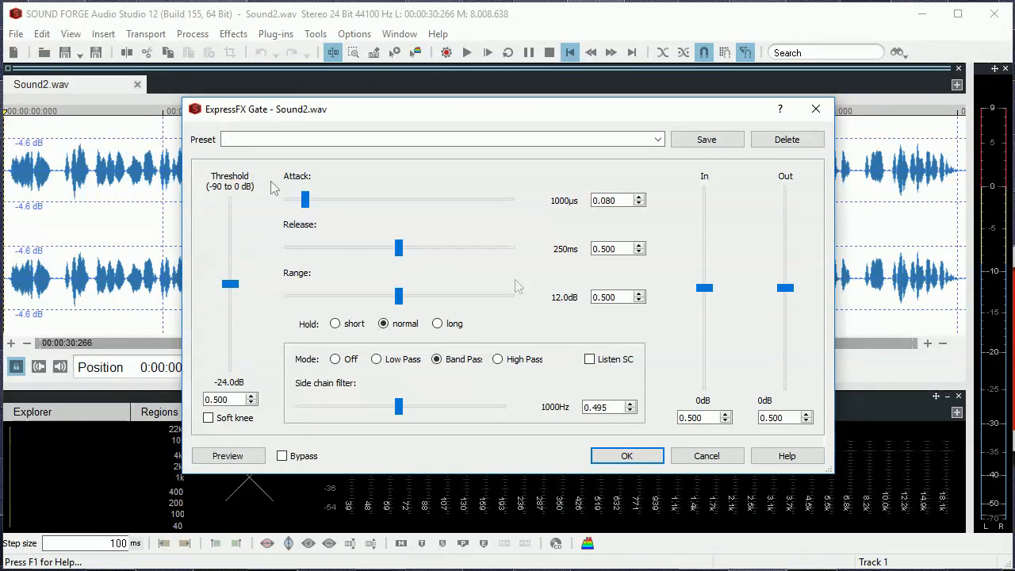
pyautogui.click(707, 456)
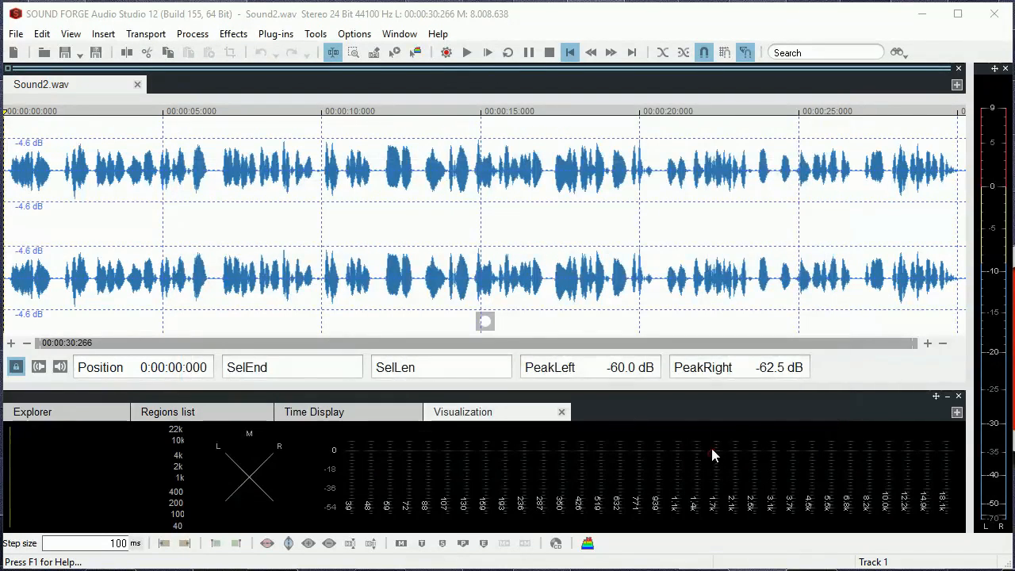
pyautogui.click(233, 35)
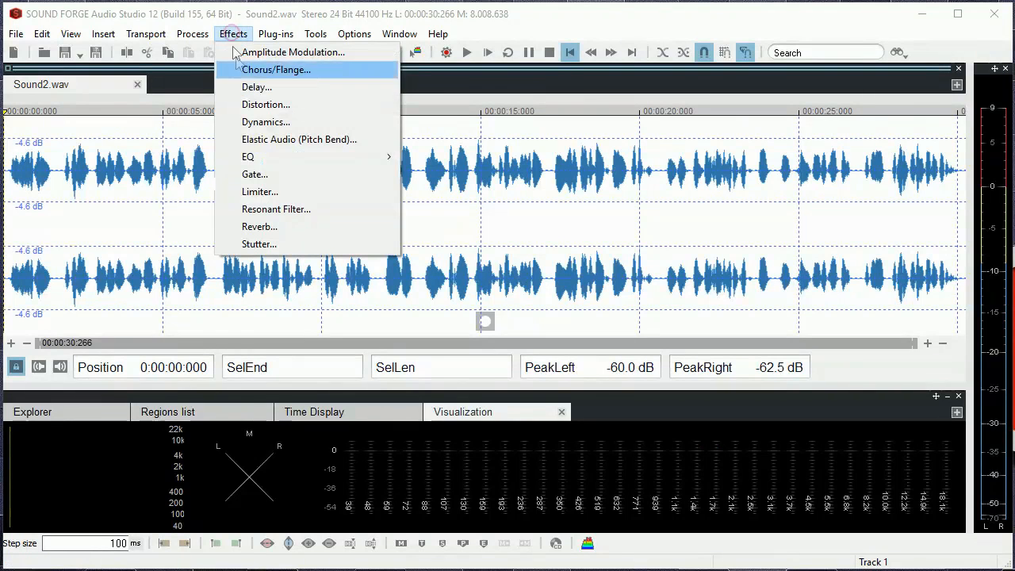
pyautogui.click(260, 192)
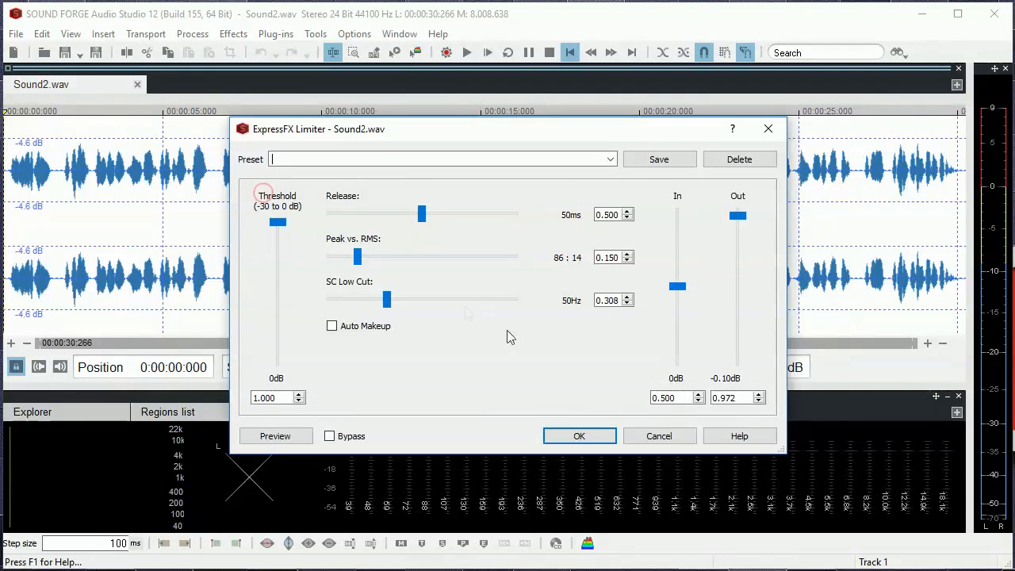
pyautogui.click(659, 436)
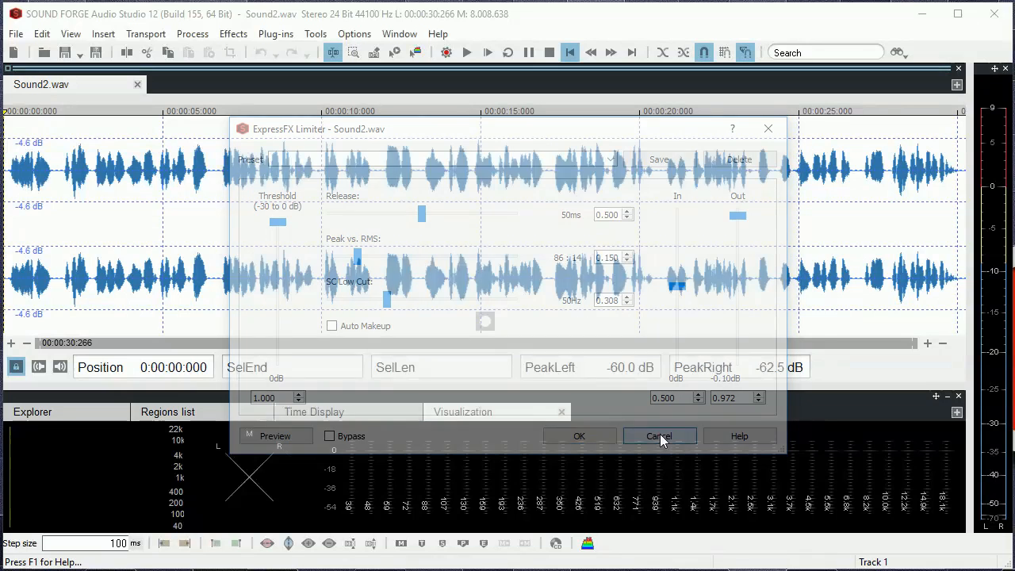
# View the Resonant Filter and Reverb effects' settings, closing each without applying
pyautogui.click(233, 34)
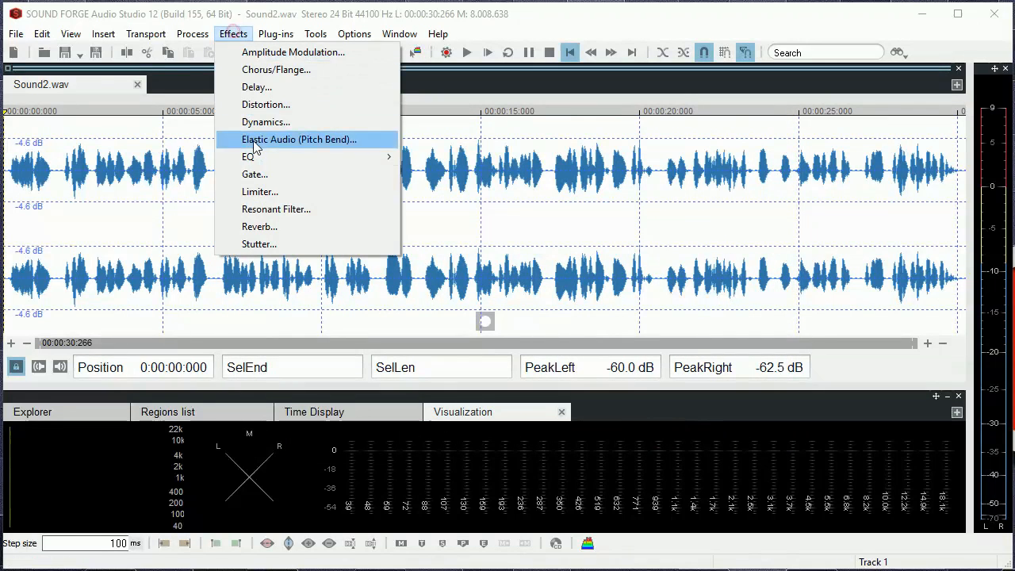
pyautogui.click(268, 210)
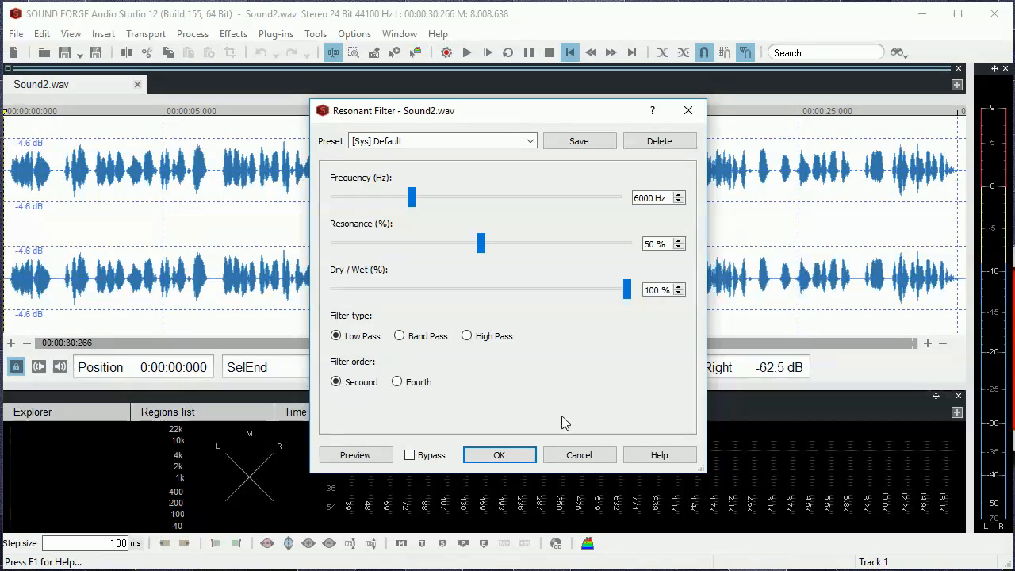
pyautogui.click(577, 458)
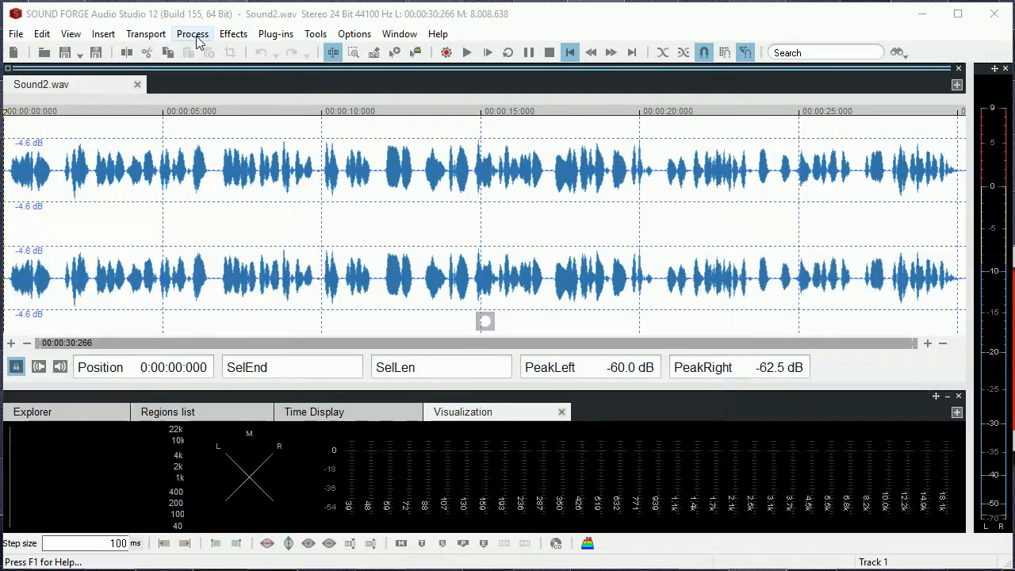
pyautogui.click(234, 35)
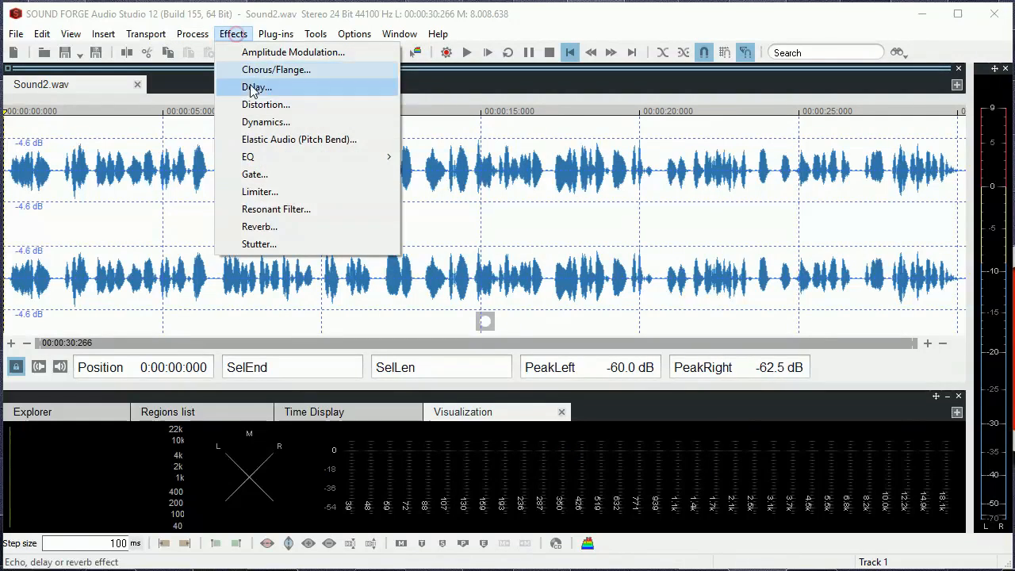
pyautogui.click(259, 227)
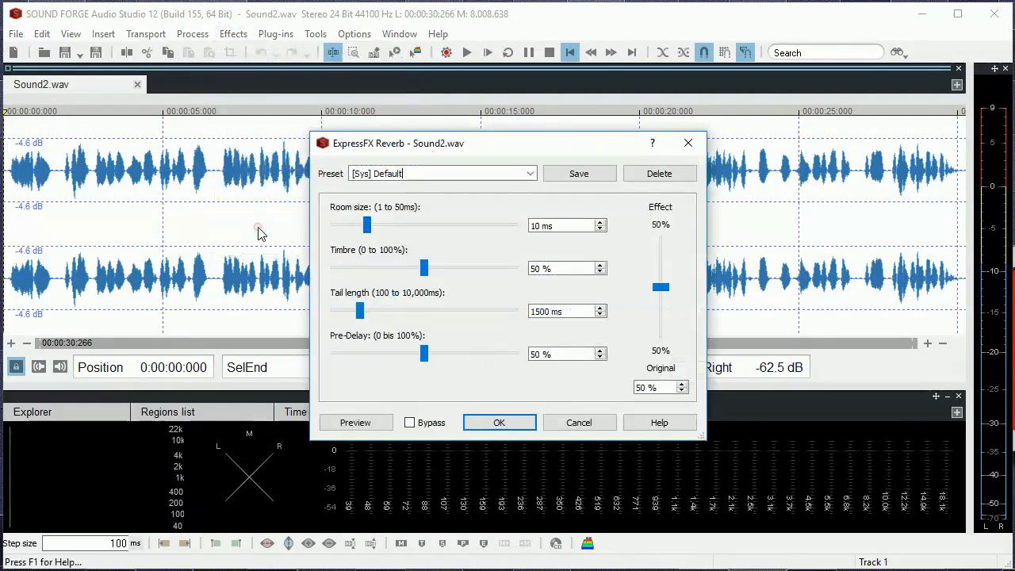
pyautogui.click(581, 424)
# View the Stutter effect's settings for Sound2.wav and close them without applying
pyautogui.click(234, 34)
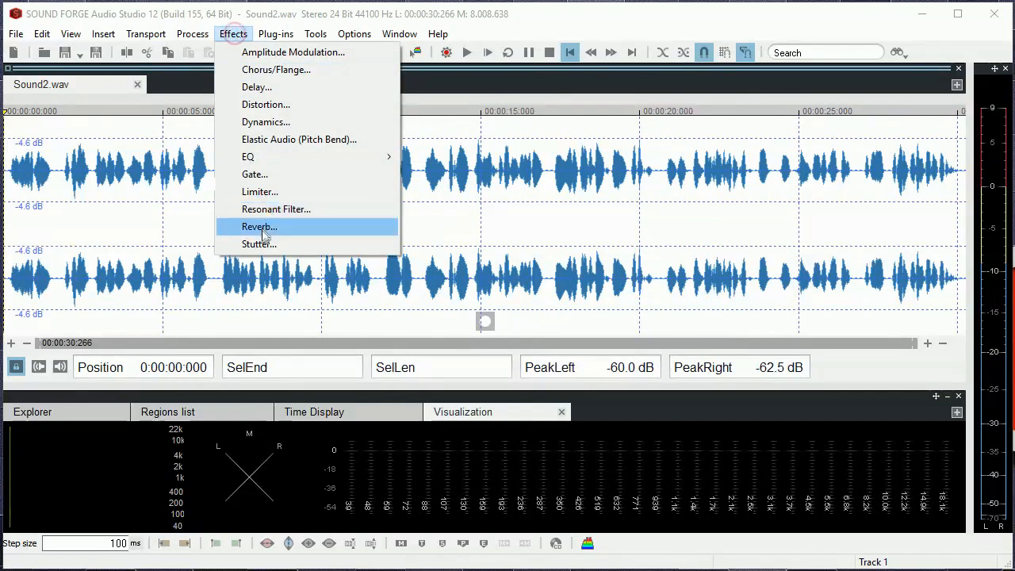
pyautogui.click(260, 244)
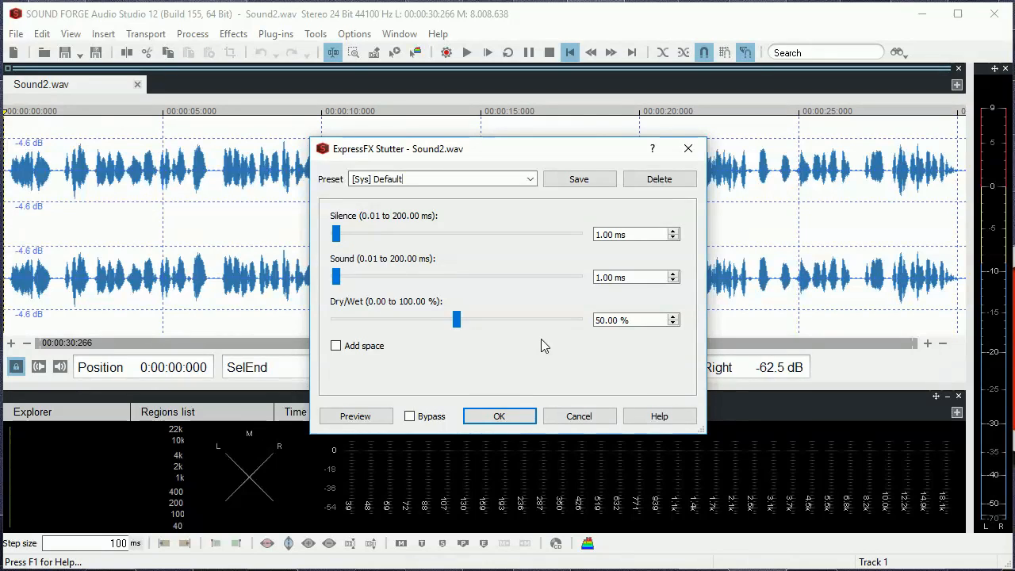
pyautogui.click(576, 418)
# Open the Graphic EQ effect for Sound2.wav
pyautogui.click(233, 34)
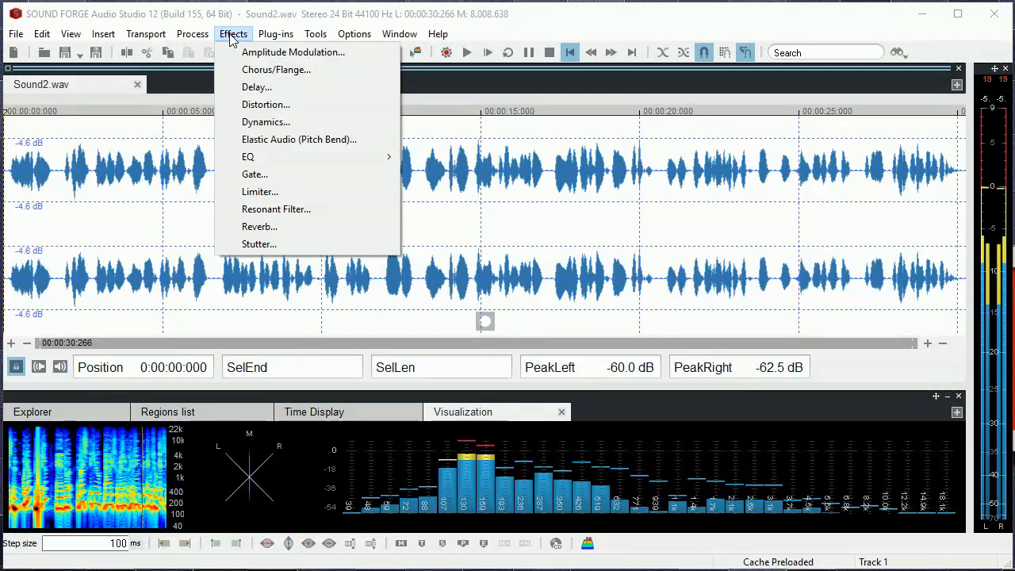
pyautogui.moveTo(281, 158)
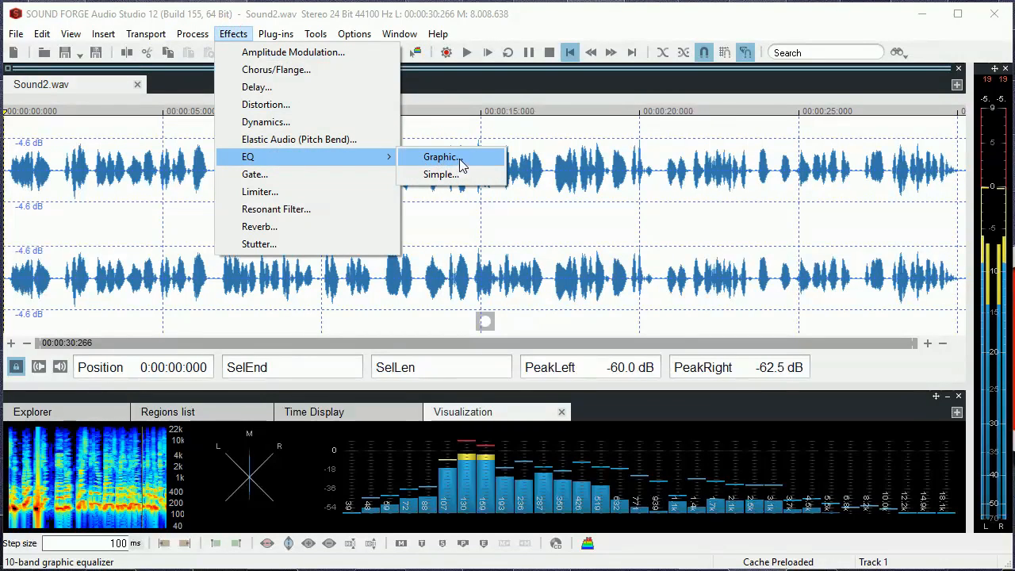
pyautogui.click(463, 165)
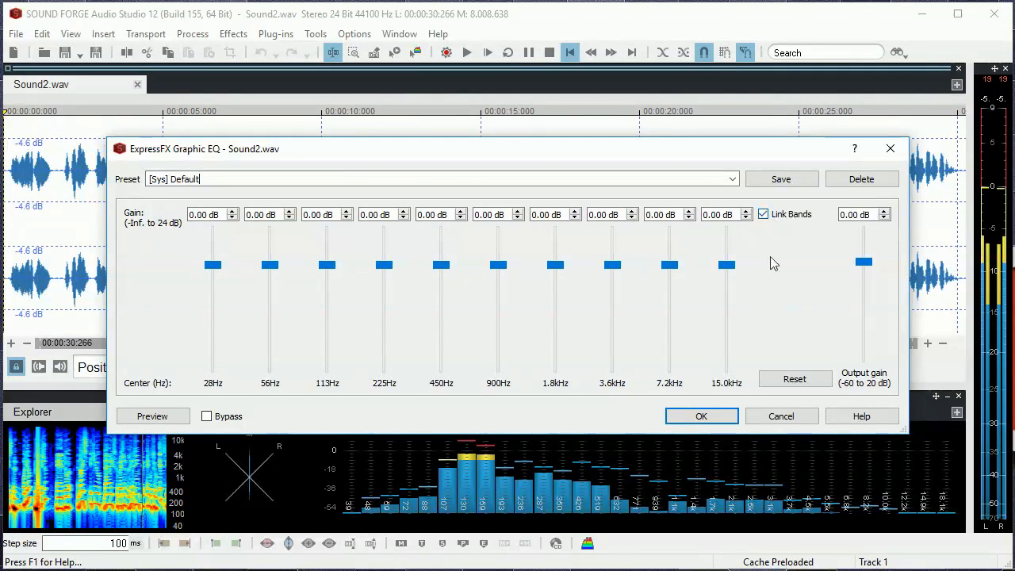
# Try raising the 28 Hz gain and lowering the 450 Hz gain with linked bands, and the 900 Hz gain at 4.55 dB unlinked
pyautogui.click(212, 268)
pyautogui.moveTo(213, 266)
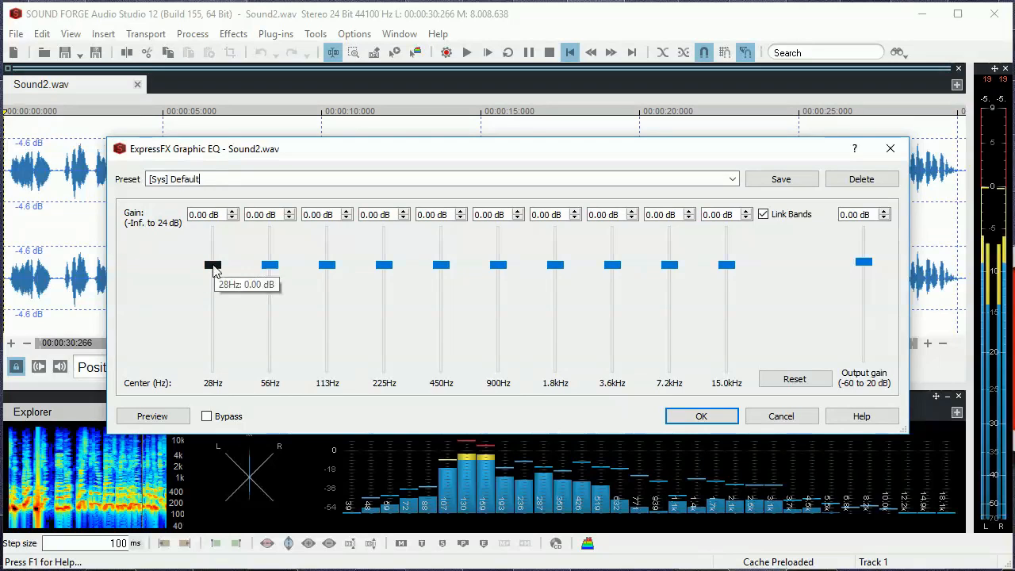
pyautogui.moveTo(212, 266)
pyautogui.mouseDown()
pyautogui.moveTo(214, 290)
pyautogui.moveTo(211, 256)
pyautogui.moveTo(211, 288)
pyautogui.moveTo(216, 269)
pyautogui.mouseUp()
pyautogui.moveTo(442, 264); pyautogui.dragTo(501, 267)
pyautogui.click(763, 214)
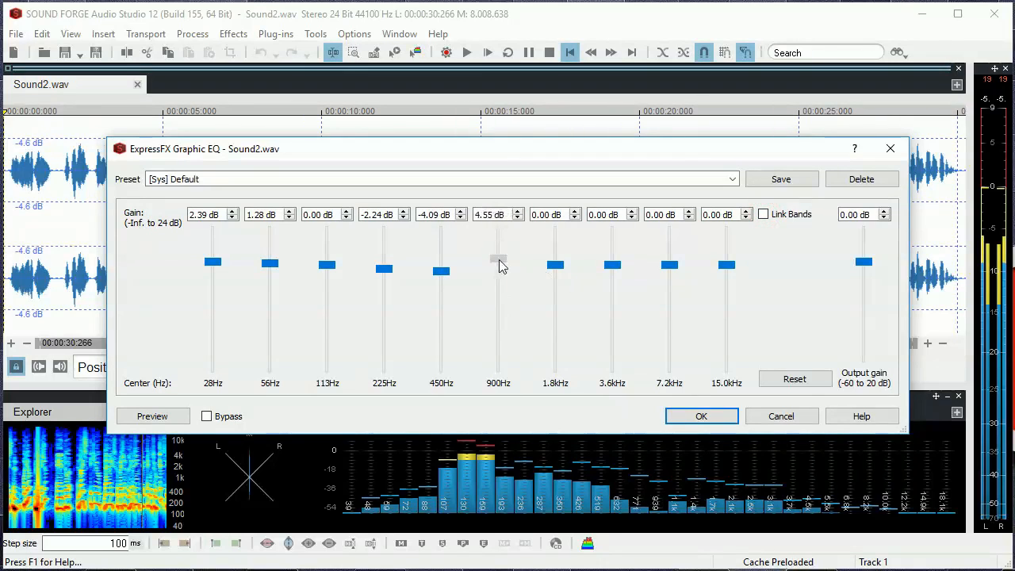
# Reset the equalizer with Link Bands enabled and lower the 28 Hz band's gain to -inf. dB
pyautogui.click(764, 214)
pyautogui.click(796, 382)
pyautogui.moveTo(213, 262); pyautogui.dragTo(208, 391)
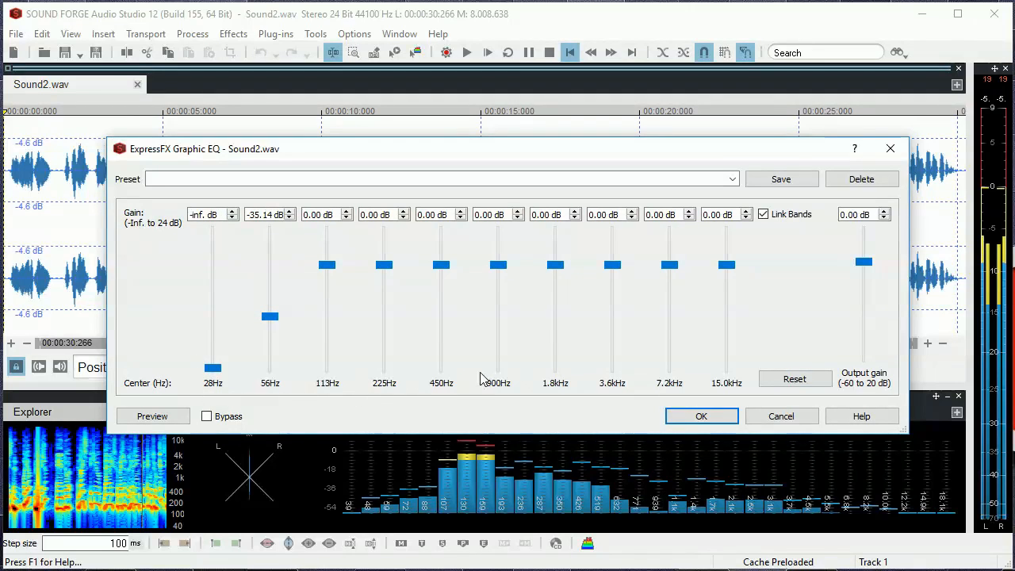
# With linked bands, set the 15.0 kHz gain to -7.33 dB and the 1.8 kHz gain to 7.25 dB, and compare the preview with the bypassed sound
pyautogui.moveTo(728, 267); pyautogui.dragTo(731, 277)
pyautogui.moveTo(555, 265); pyautogui.dragTo(559, 260)
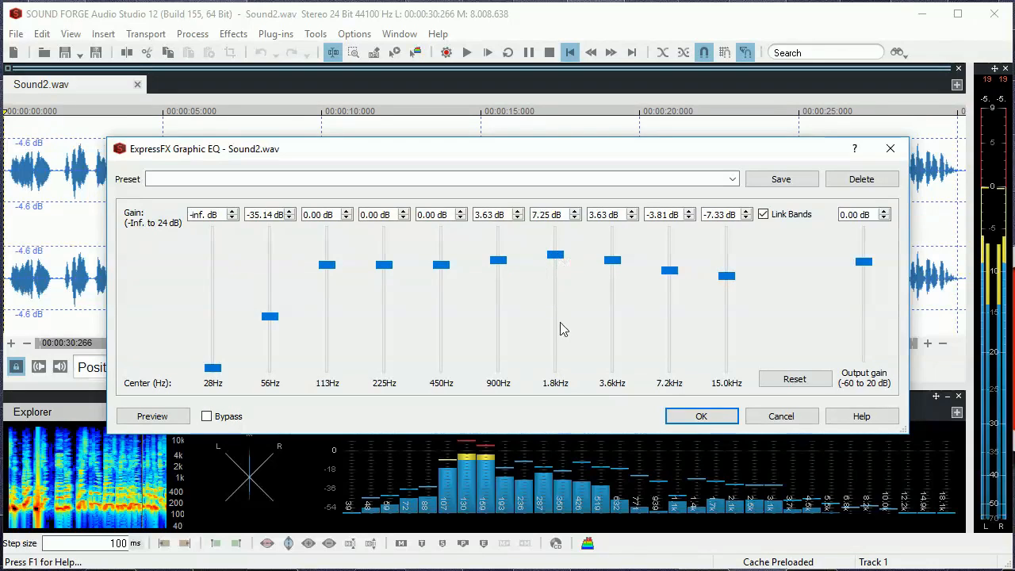
pyautogui.click(157, 417)
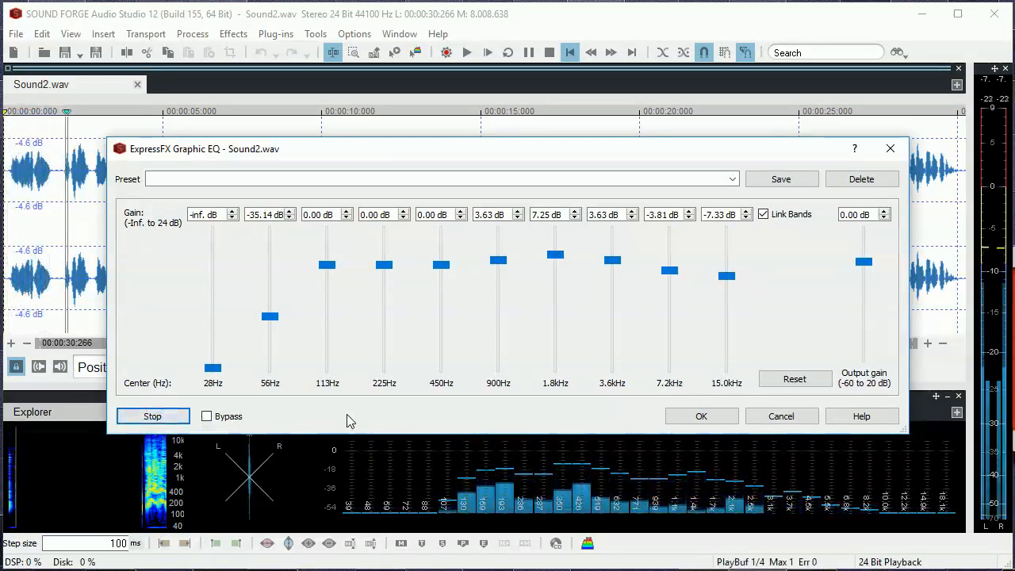
pyautogui.click(213, 418)
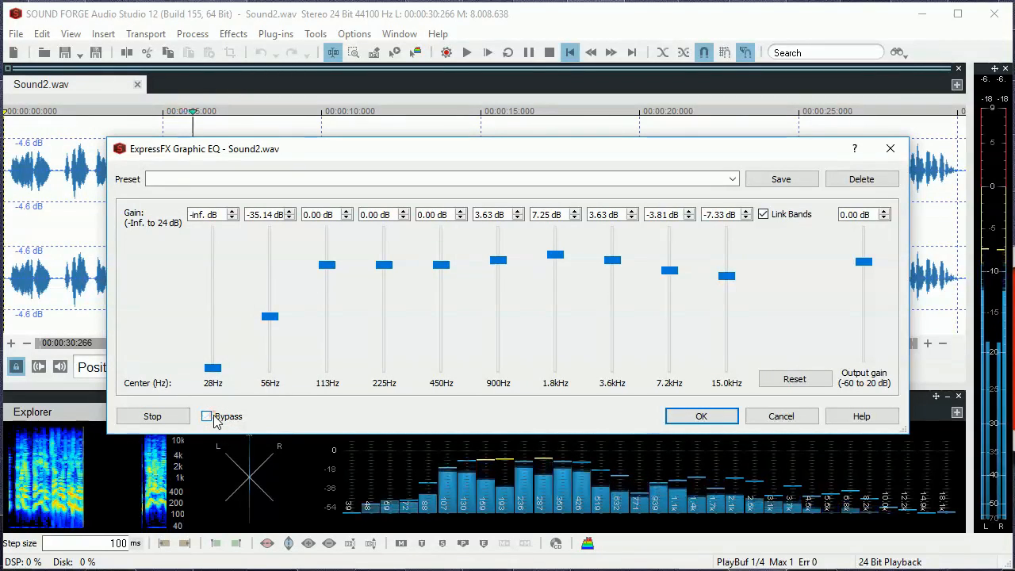
pyautogui.click(218, 421)
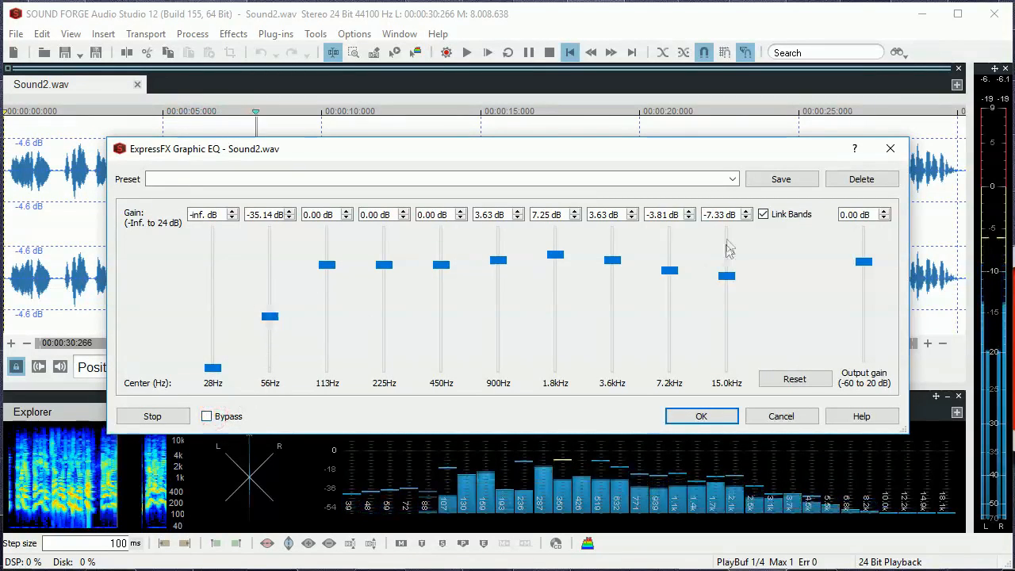
# Unlink the equalizer bands and set the 28 Hz gain to -61.90 dB and the 56 Hz gain to -13.28 dB
pyautogui.click(774, 220)
pyautogui.moveTo(270, 316); pyautogui.dragTo(274, 270)
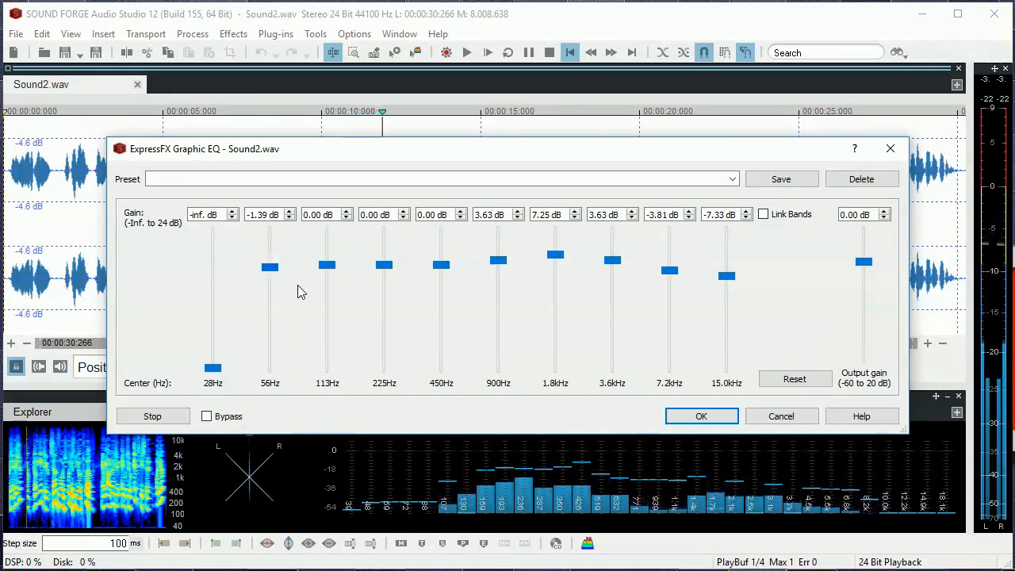
pyautogui.moveTo(213, 367)
pyautogui.mouseDown()
pyautogui.moveTo(218, 337)
pyautogui.moveTo(219, 370)
pyautogui.moveTo(214, 356)
pyautogui.mouseUp()
pyautogui.moveTo(270, 267); pyautogui.dragTo(269, 286)
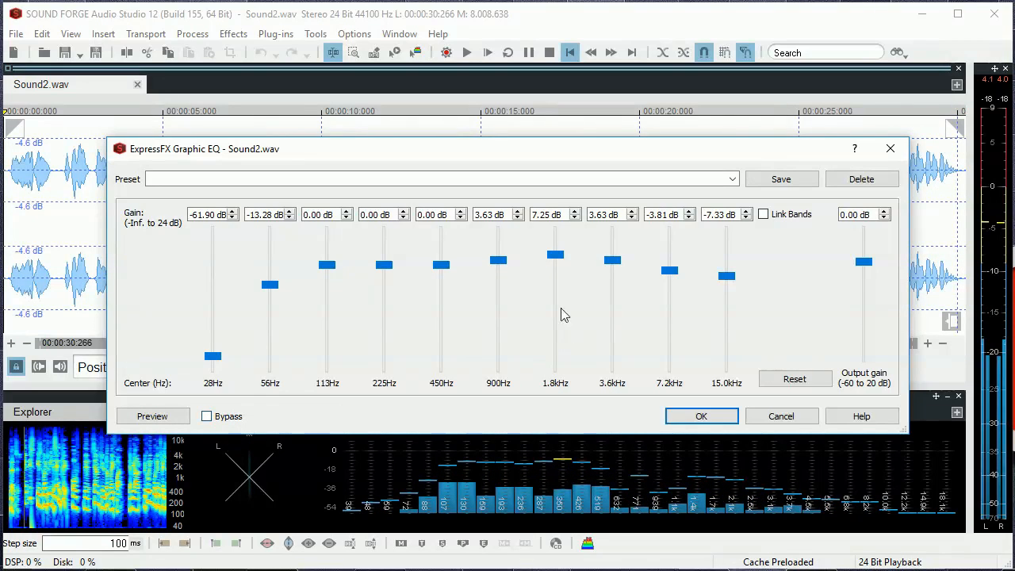
# Return the 900 Hz and 1.8 kHz band gains to 0.00 dB
pyautogui.moveTo(558, 258); pyautogui.dragTo(559, 259)
pyautogui.moveTo(559, 266); pyautogui.dragTo(559, 268)
pyautogui.doubleClick(555, 262)
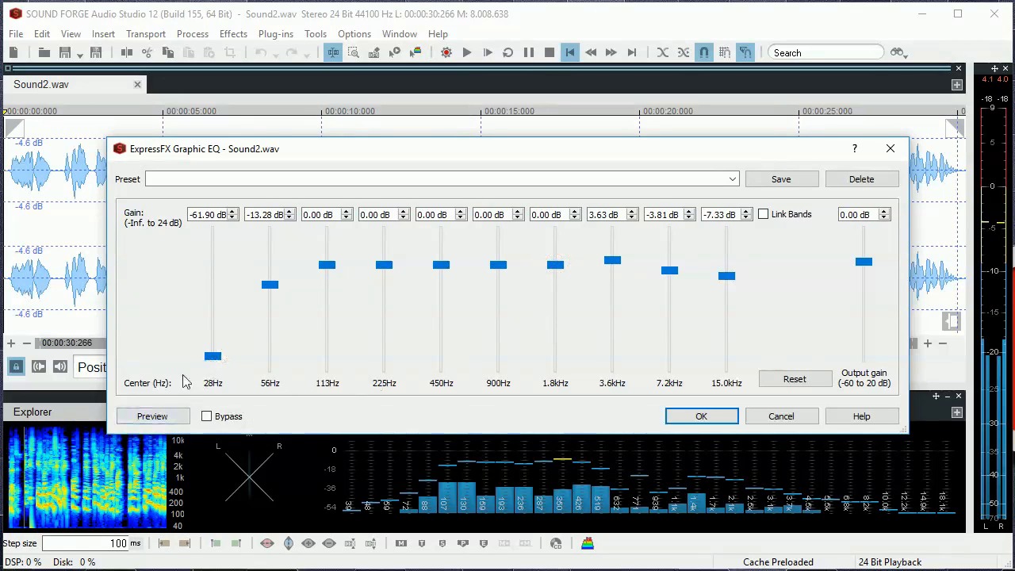
# Preview the equalized voice with Bypass on and off, and apply the Graphic EQ to Sound2.wav
pyautogui.click(157, 417)
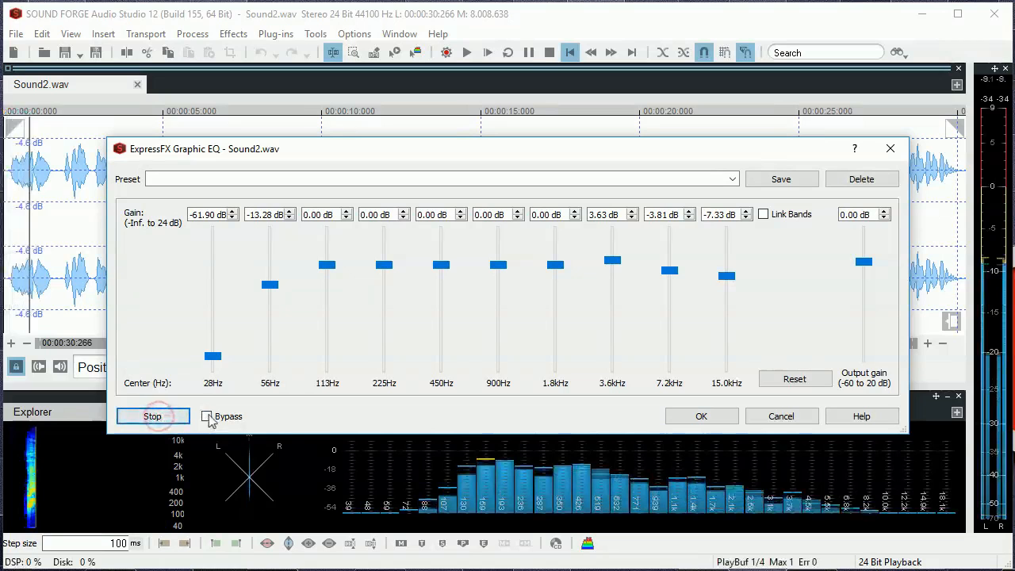
pyautogui.click(207, 418)
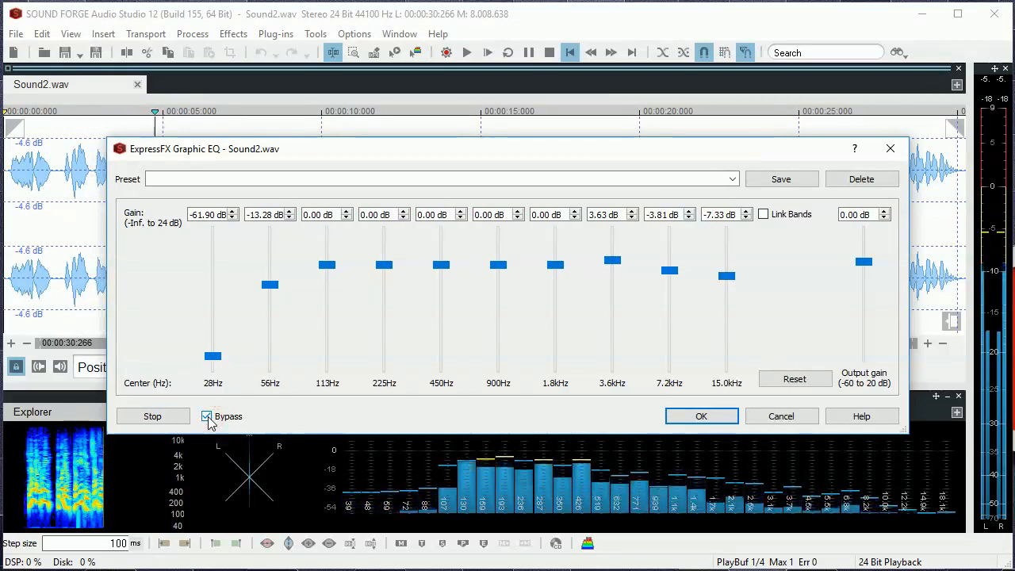
pyautogui.click(207, 417)
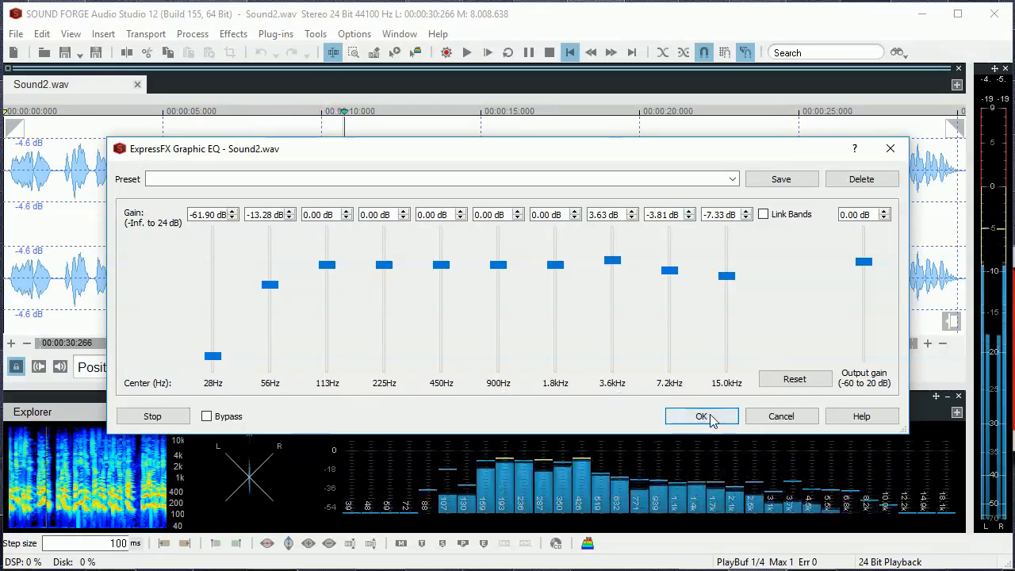
pyautogui.click(174, 418)
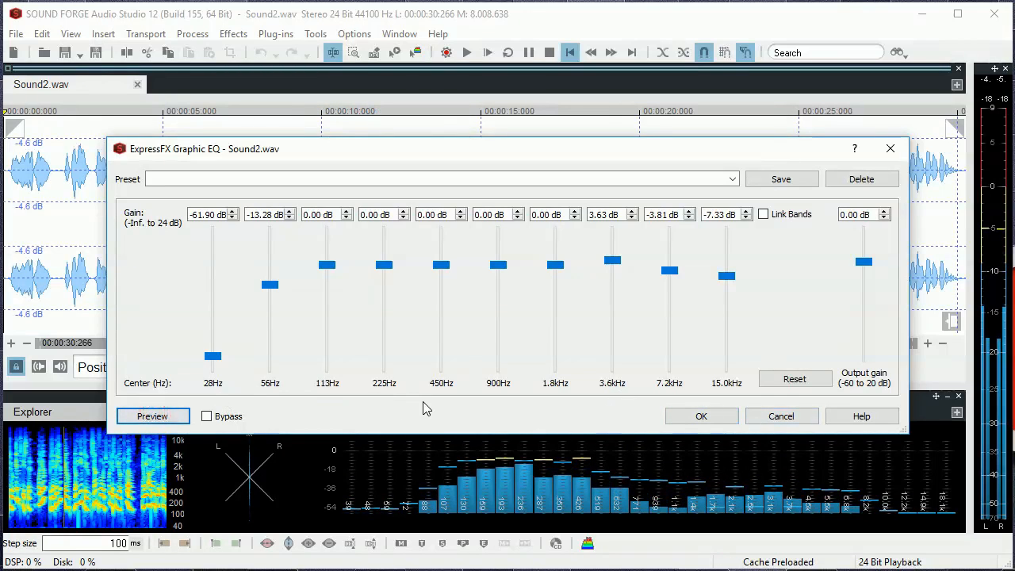
pyautogui.click(705, 418)
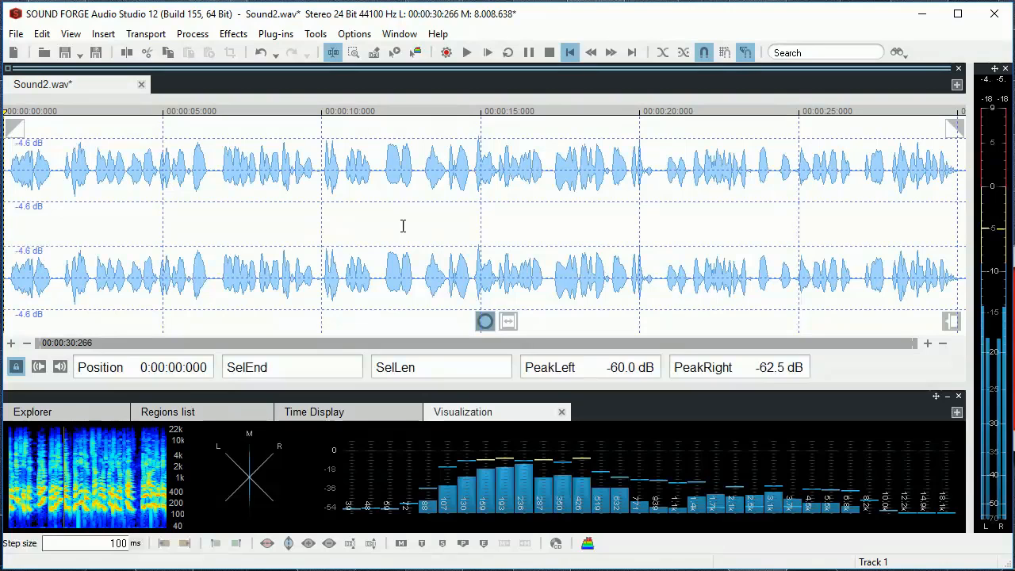
# Open the Limiter effect for Sound2.wav, enable Auto Makeup and set the release to 148 ms (0.770)
pyautogui.click(235, 37)
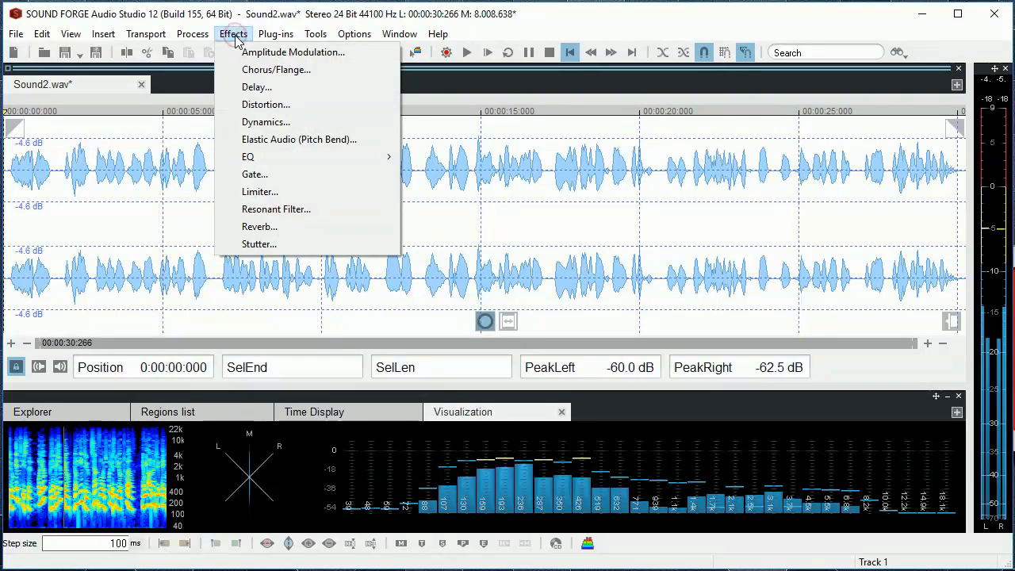
pyautogui.click(262, 192)
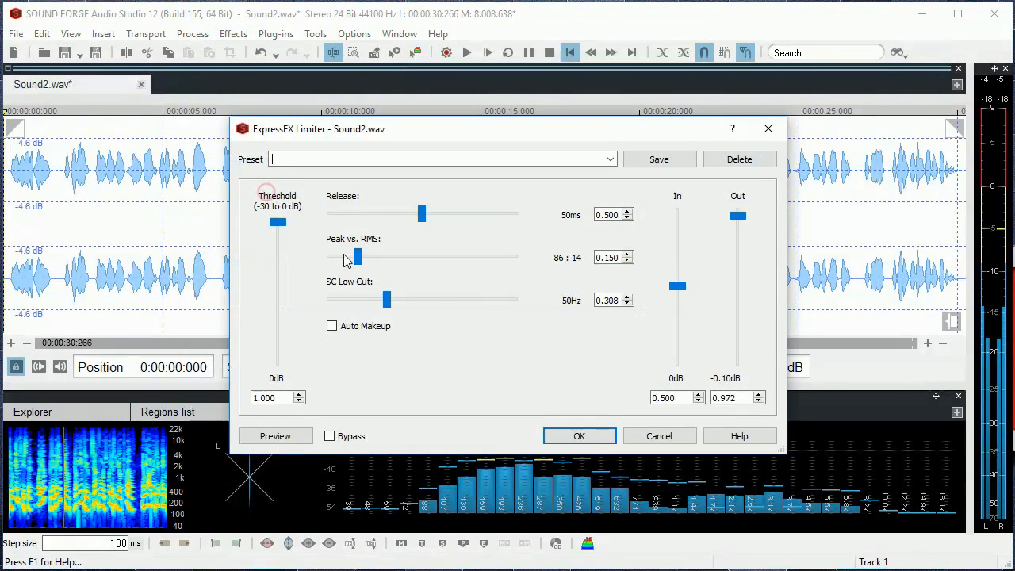
pyautogui.click(332, 327)
pyautogui.scroll(-3, 424, 219)
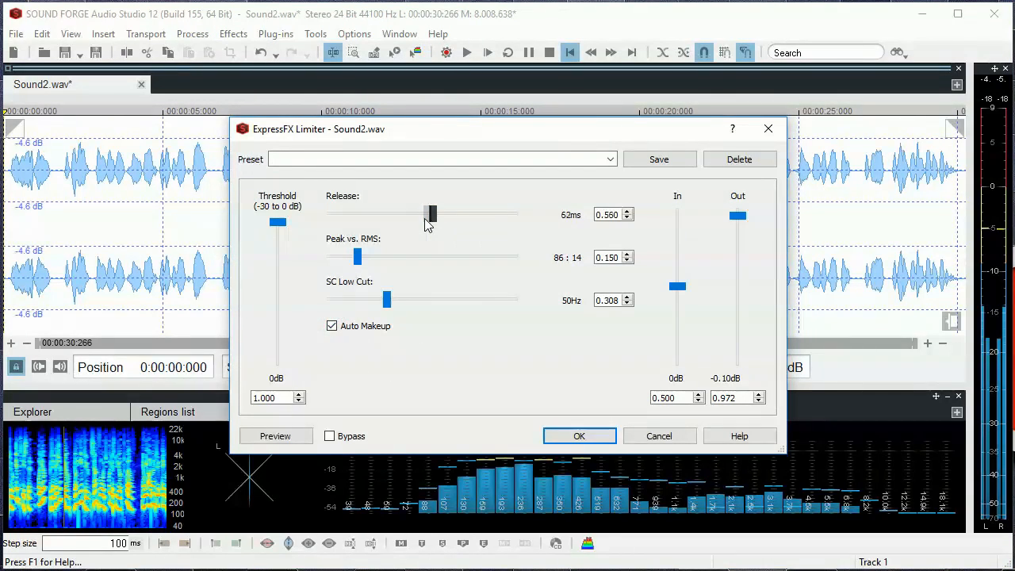
pyautogui.scroll(-3, 424, 218)
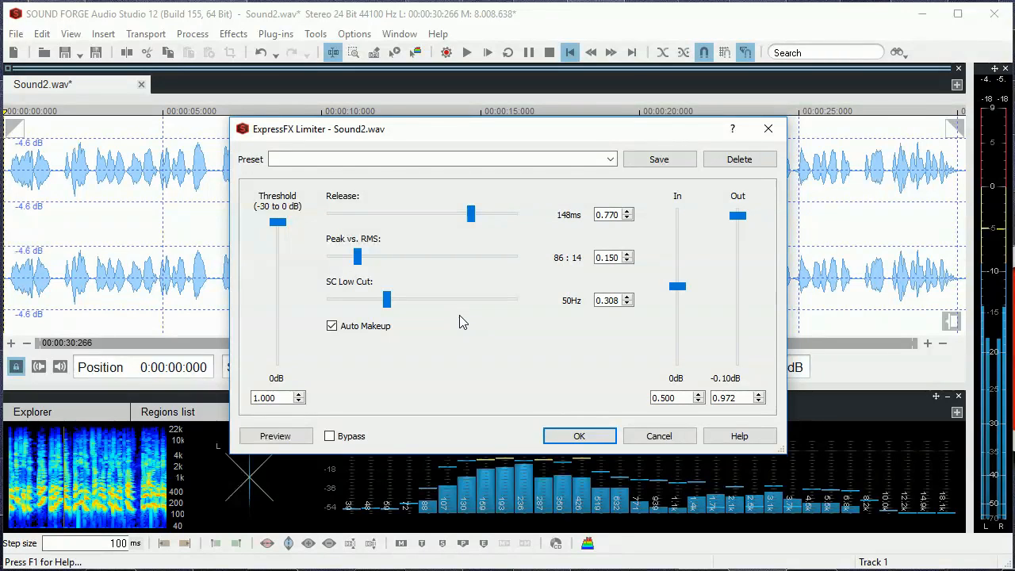
pyautogui.click(356, 258)
# Preview the limiter and lower its threshold to -7.42 dB (0.670) during playback
pyautogui.click(276, 439)
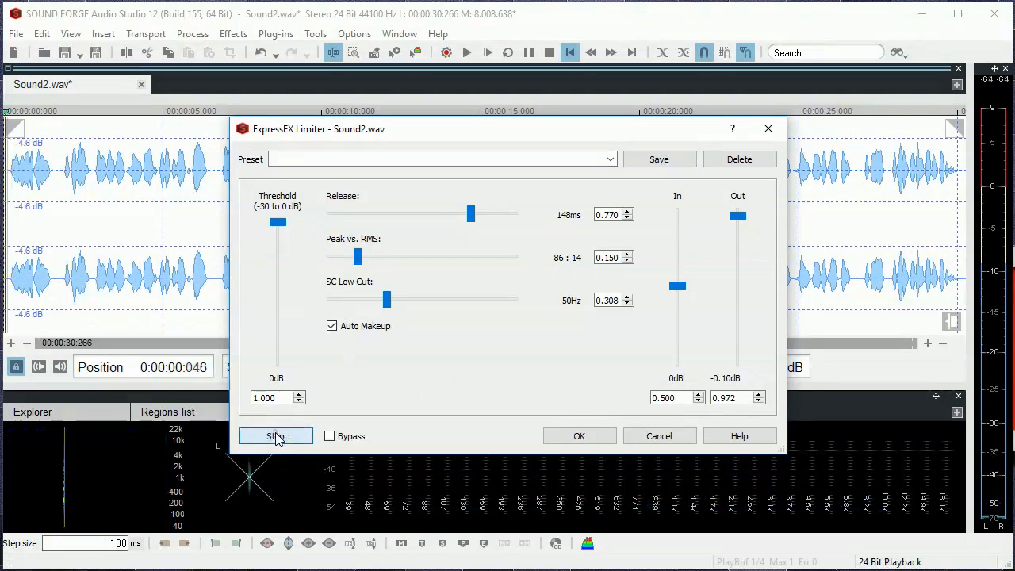
pyautogui.moveTo(277, 222); pyautogui.dragTo(279, 246)
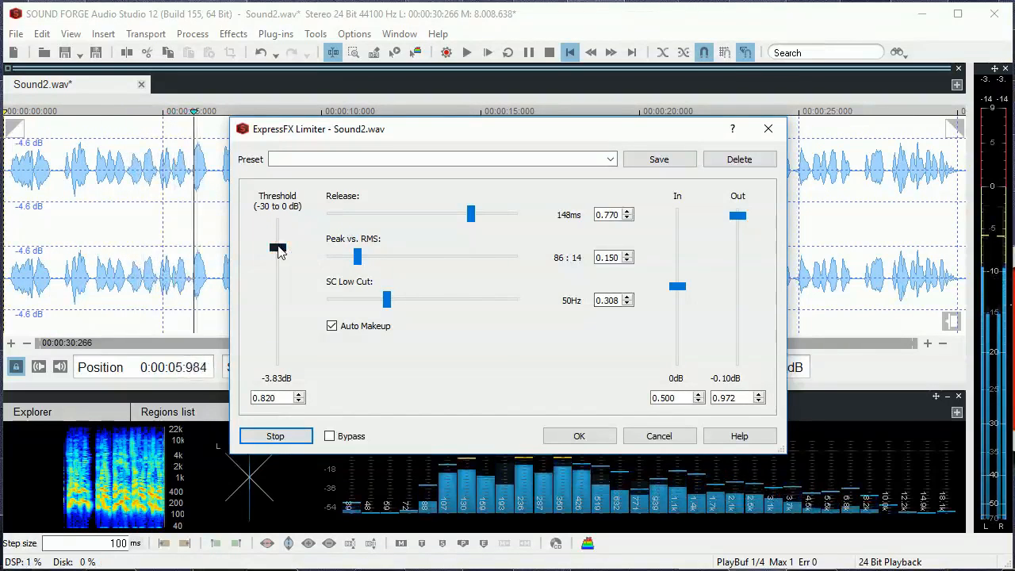
pyautogui.scroll(-6, 278, 250)
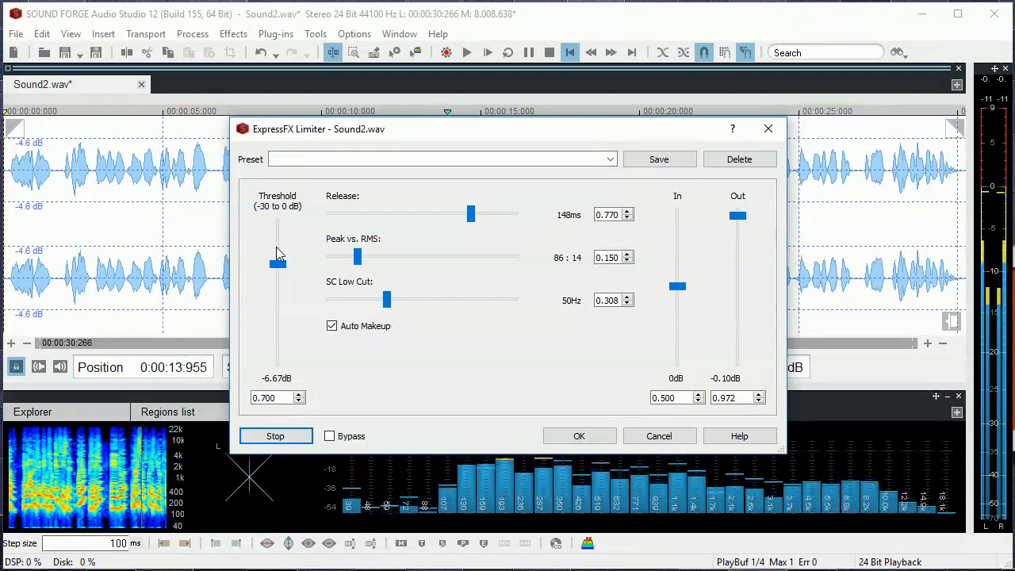
pyautogui.scroll(-1, 277, 249)
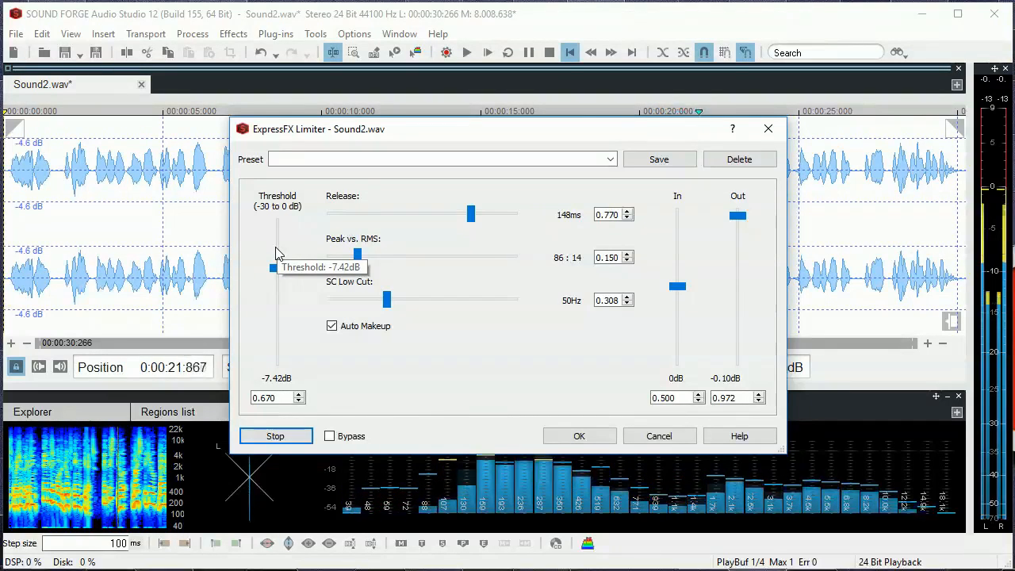
# Compare the limiter preview with Bypass on and off, and apply the limiter to Sound2.wav with Bypass off
pyautogui.click(330, 437)
pyautogui.click(329, 437)
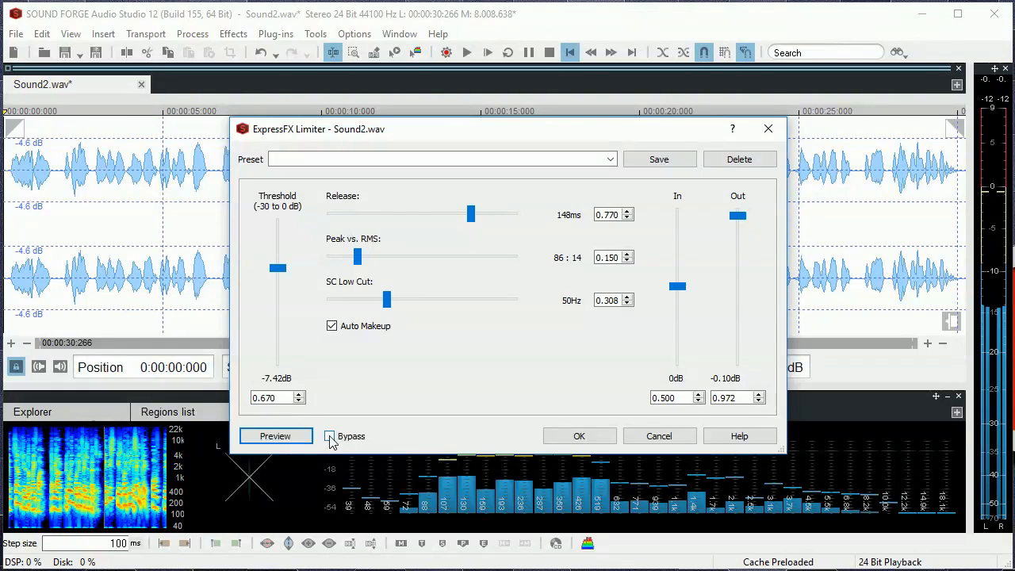
pyautogui.click(329, 436)
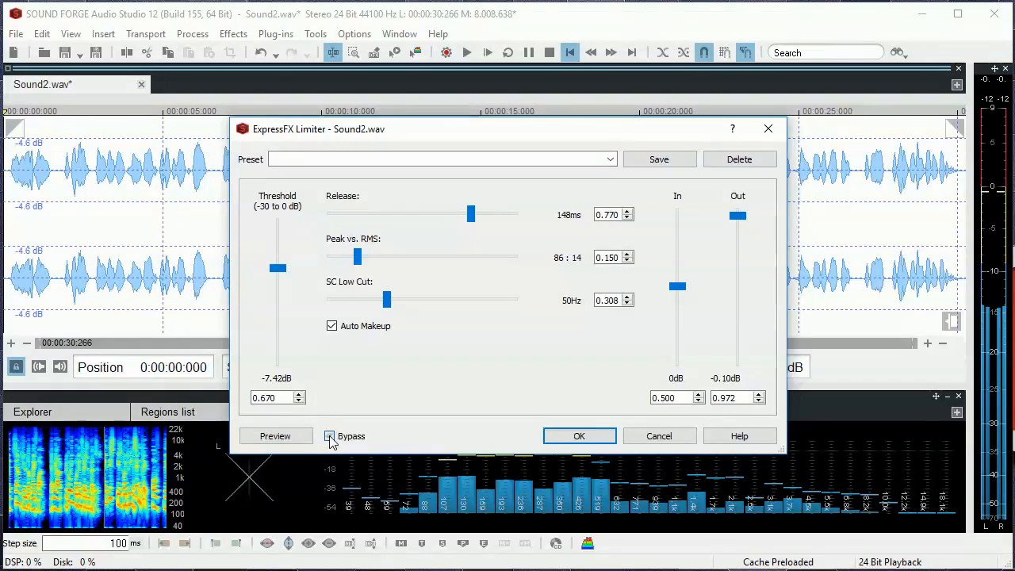
pyautogui.click(282, 436)
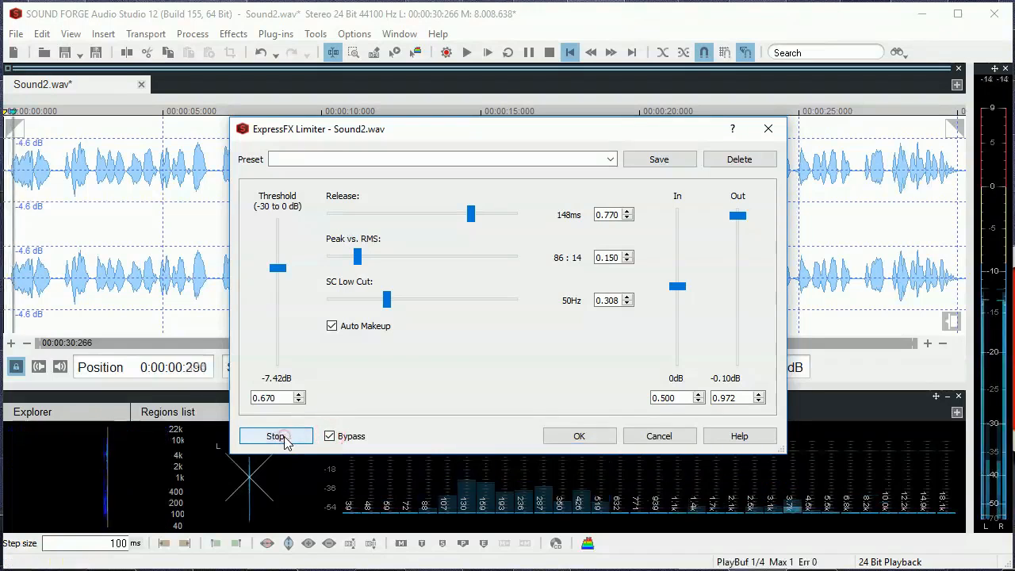
pyautogui.click(330, 438)
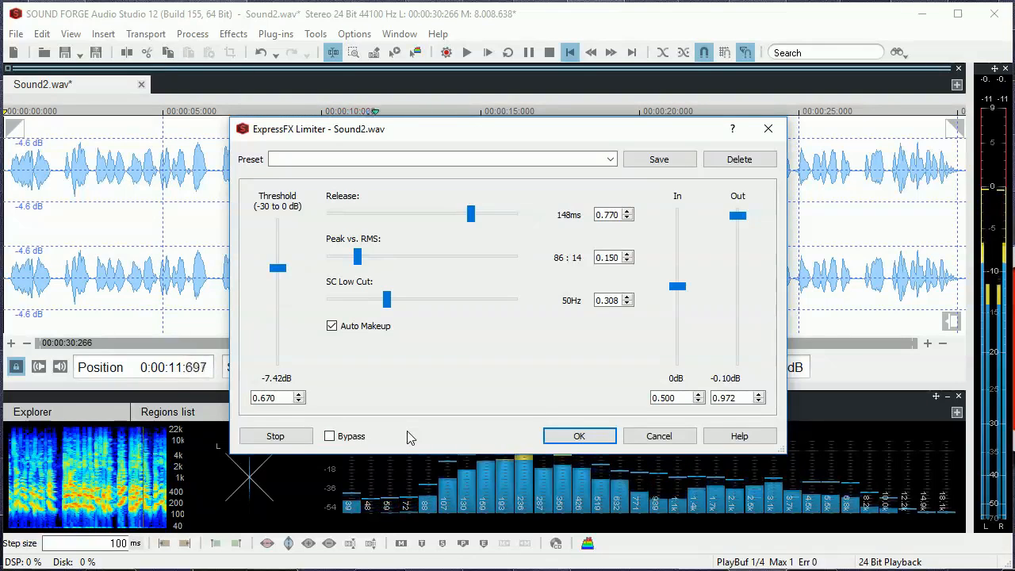
pyautogui.click(286, 436)
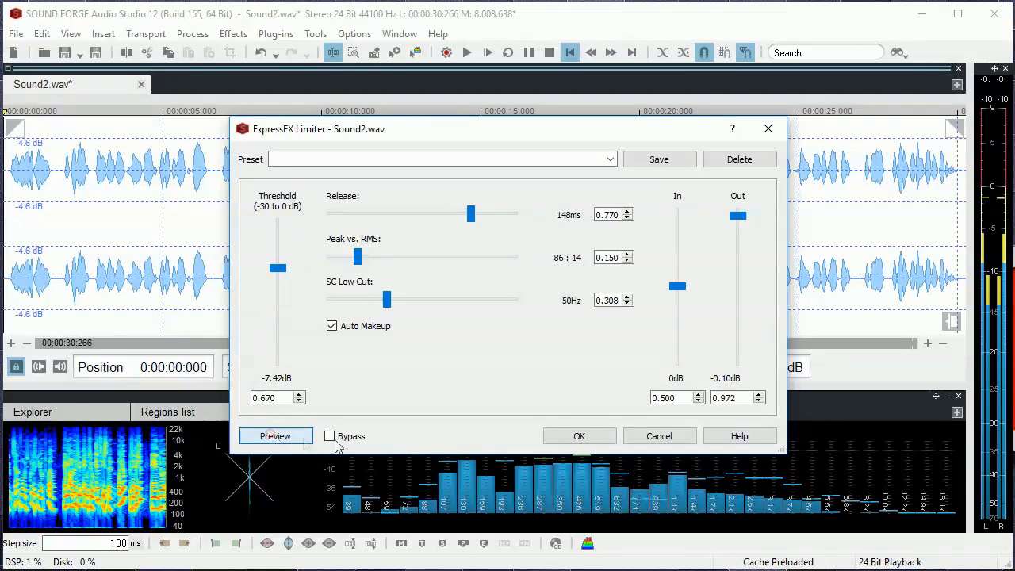
pyautogui.click(578, 436)
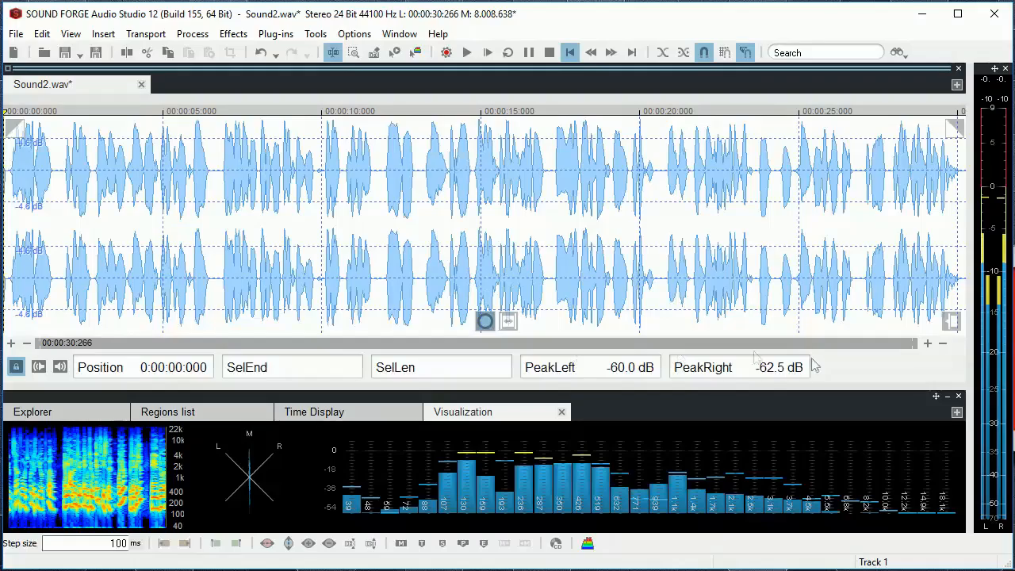
# Turn off event mode for the Sound2.wav waveform
pyautogui.moveTo(916, 344); pyautogui.dragTo(82, 356)
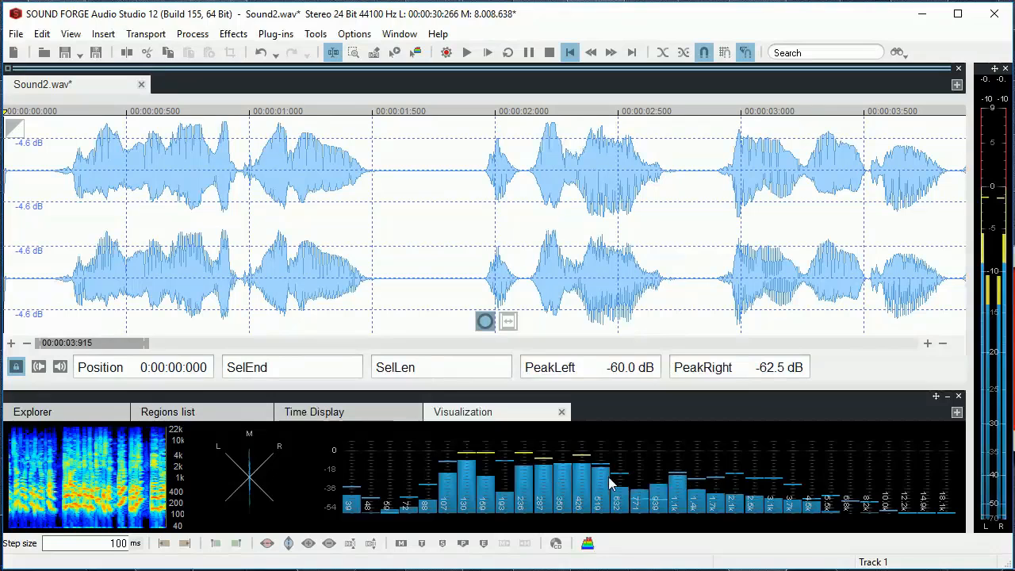
pyautogui.click(486, 322)
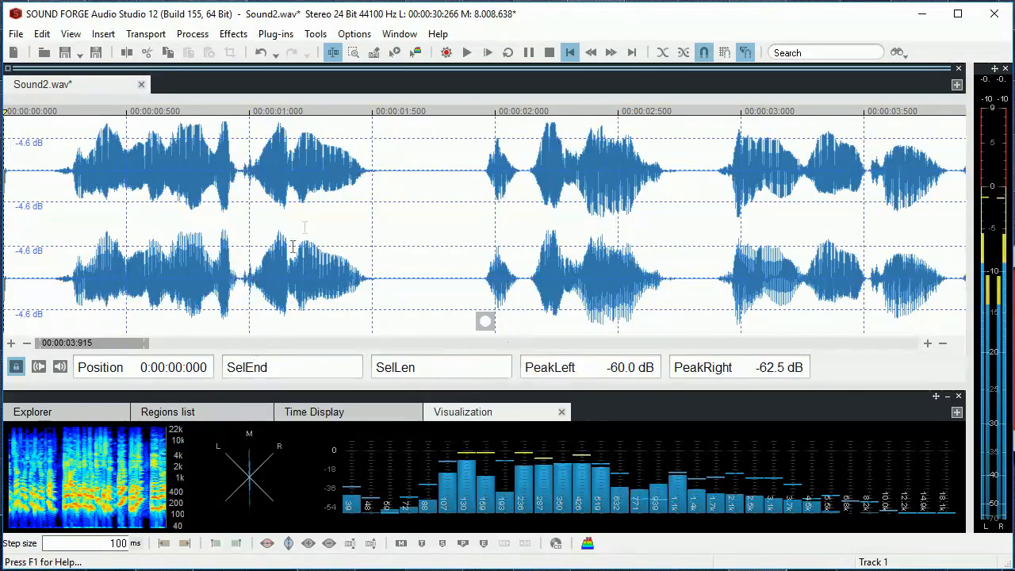
# Open the VST Plug-In Rack and add the C1 comp-gate Stereo dynamics plug-in
pyautogui.click(274, 36)
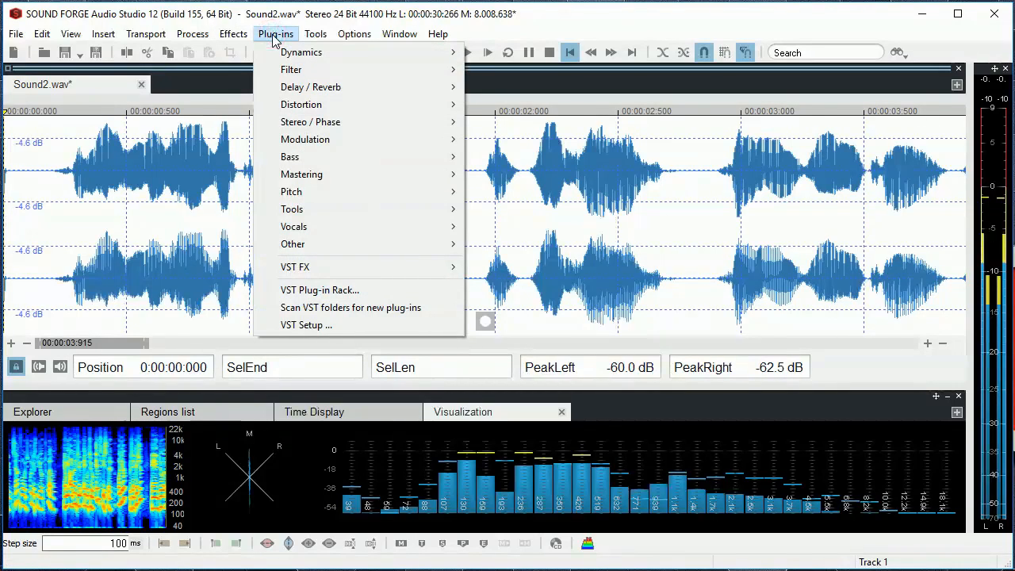
pyautogui.click(323, 292)
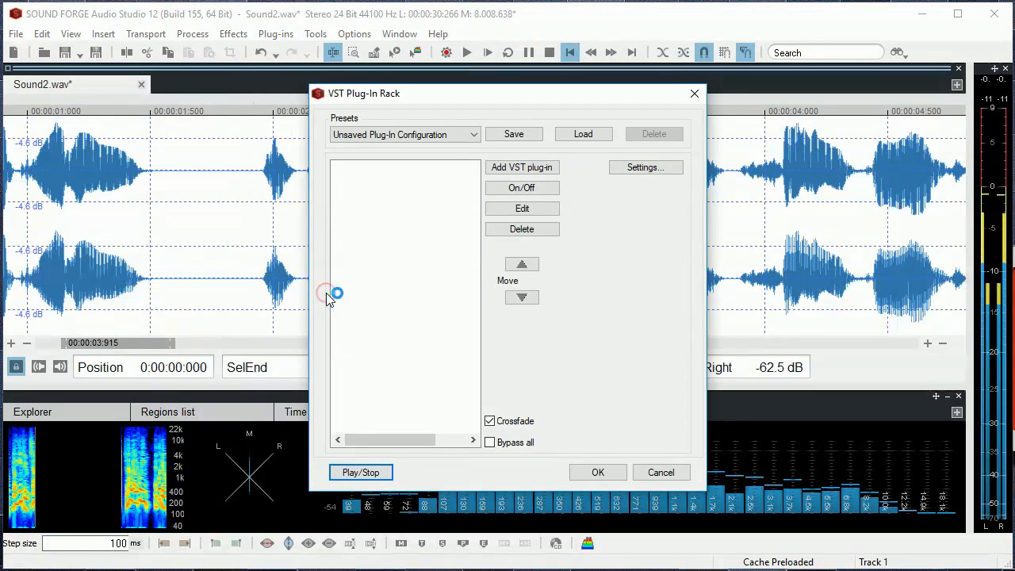
pyautogui.click(531, 170)
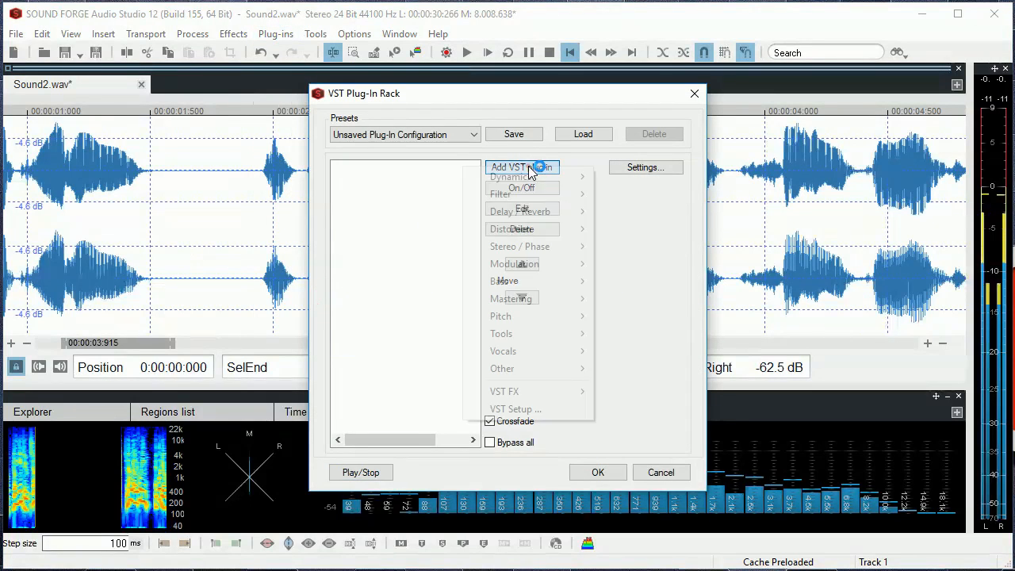
pyautogui.moveTo(523, 182)
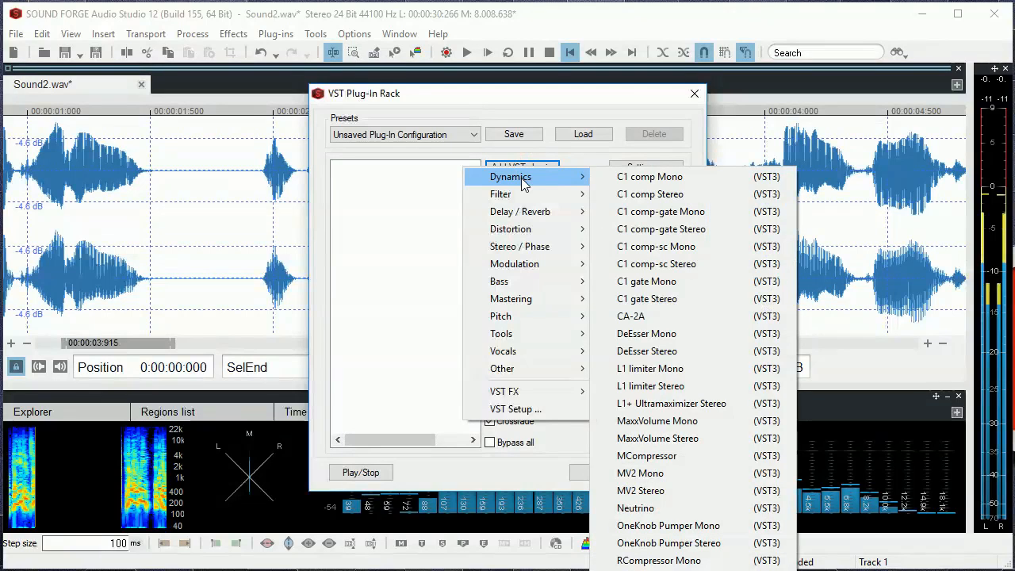
pyautogui.click(675, 232)
pyautogui.moveTo(828, 226); pyautogui.dragTo(579, 119)
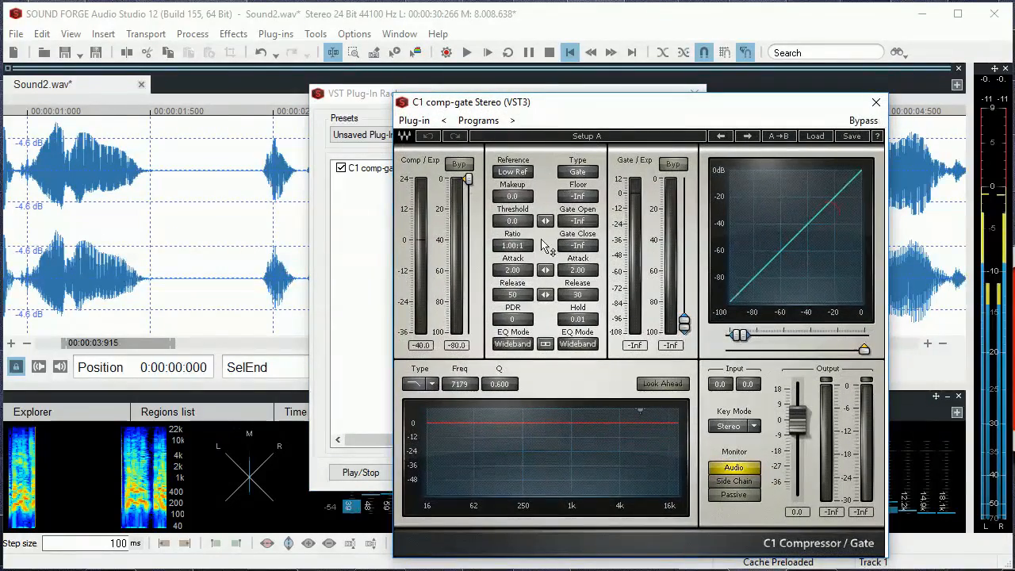
# Play Sound2.wav through the C1 comp-gate Stereo plug-in, with the rack window moved aside to reveal its controls, and stop playback
pyautogui.click(354, 479)
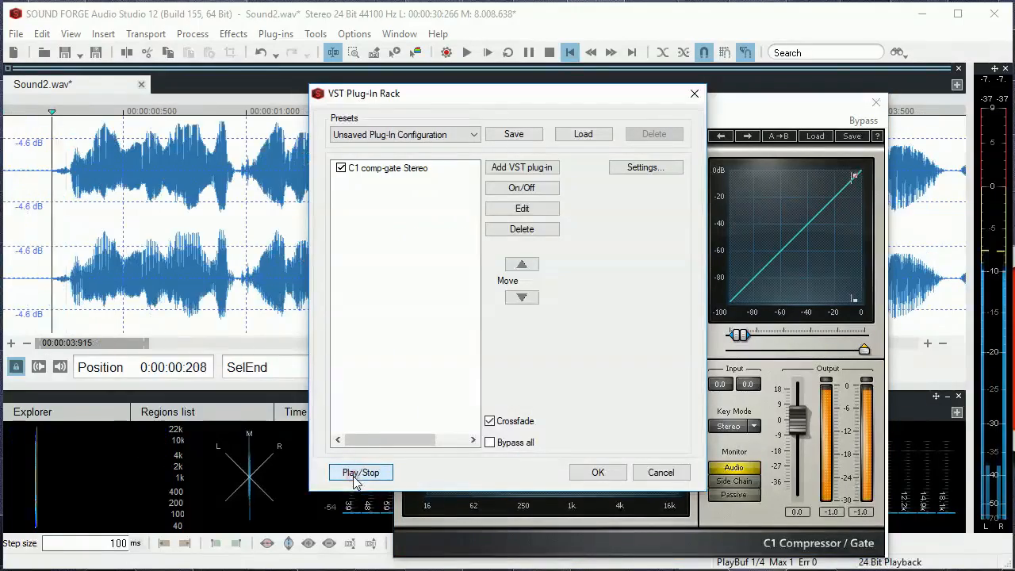
pyautogui.moveTo(589, 96); pyautogui.dragTo(417, 116)
pyautogui.click(190, 493)
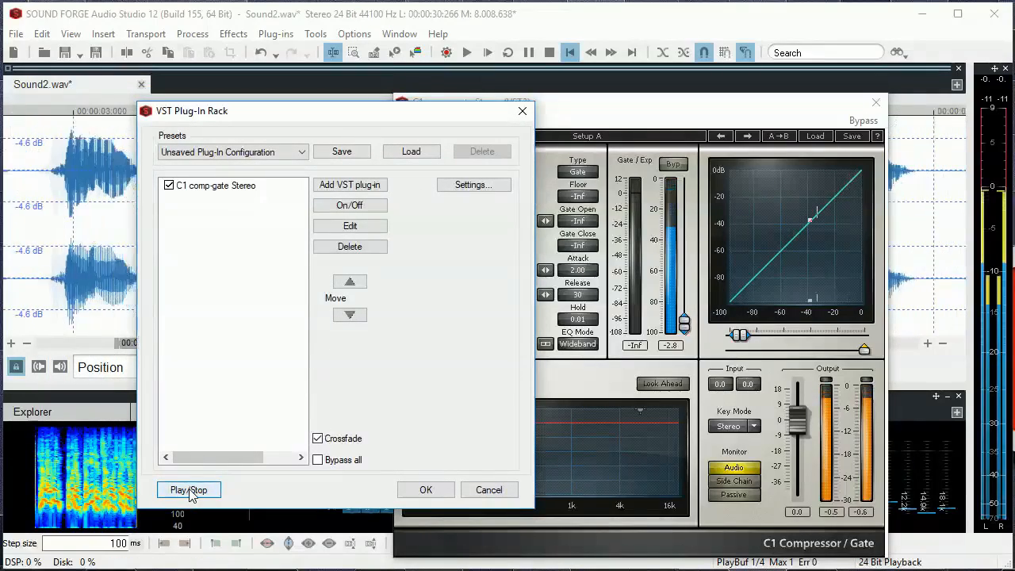
# Stop playback and load the Speech Compress/Gate factory preset in the C1 comp-gate Stereo plug-in
pyautogui.click(191, 493)
pyautogui.click(817, 137)
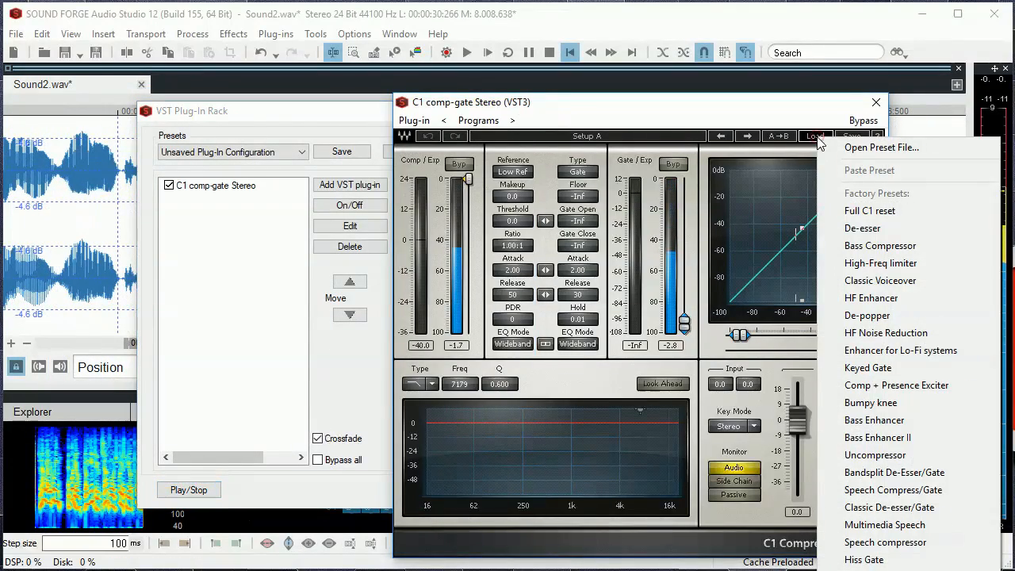
pyautogui.click(893, 491)
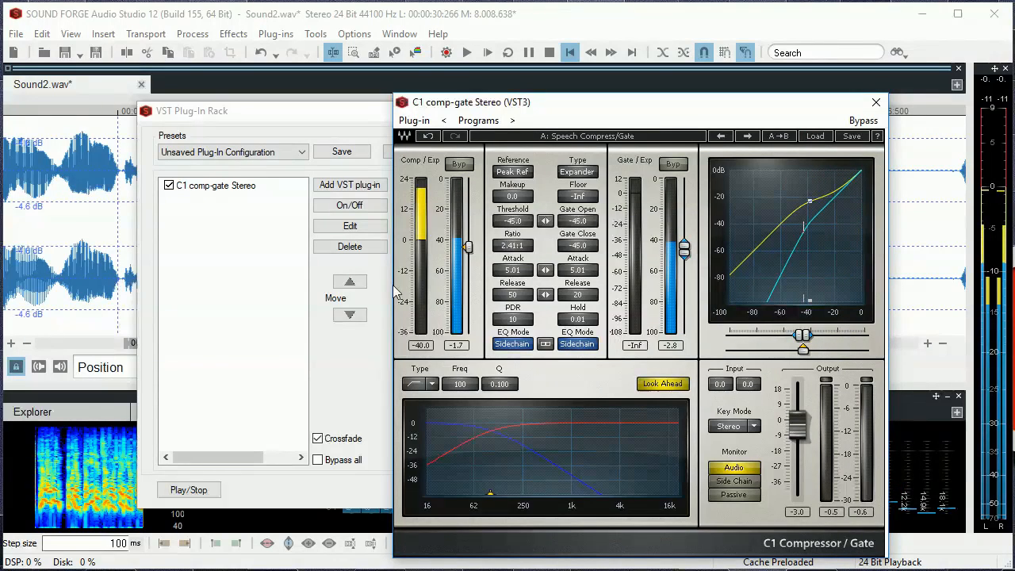
# Play Sound2.wav through the Speech Compress/Gate preset with the rack window moved off the plug-in controls, and stop playback
pyautogui.click(190, 489)
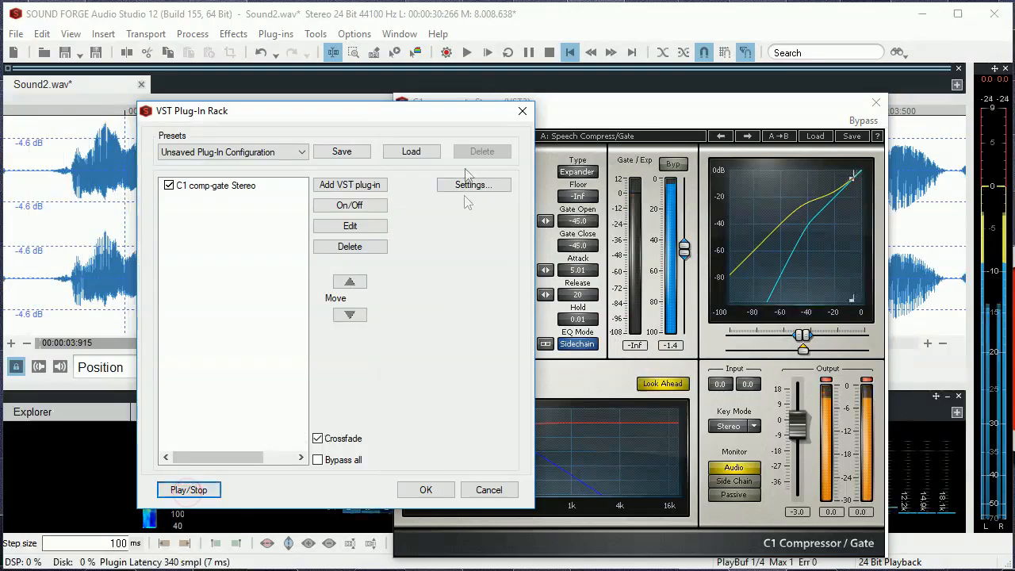
pyautogui.moveTo(452, 119); pyautogui.dragTo(291, 75)
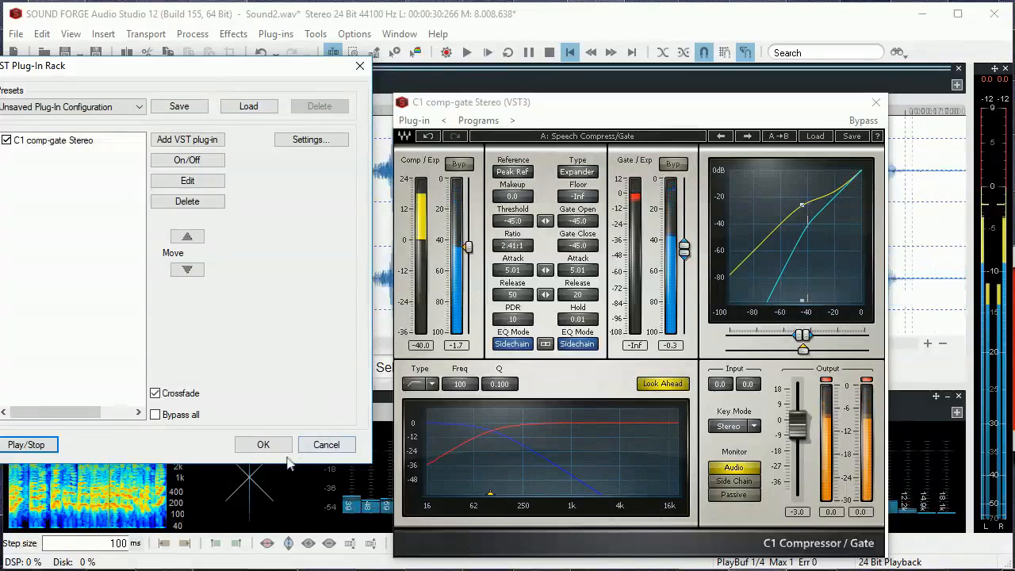
pyautogui.click(30, 445)
# Close the C1 comp-gate Stereo window and apply the VST Plug-In Rack to Sound2.wav
pyautogui.moveTo(223, 70); pyautogui.dragTo(305, 105)
pyautogui.click(811, 99)
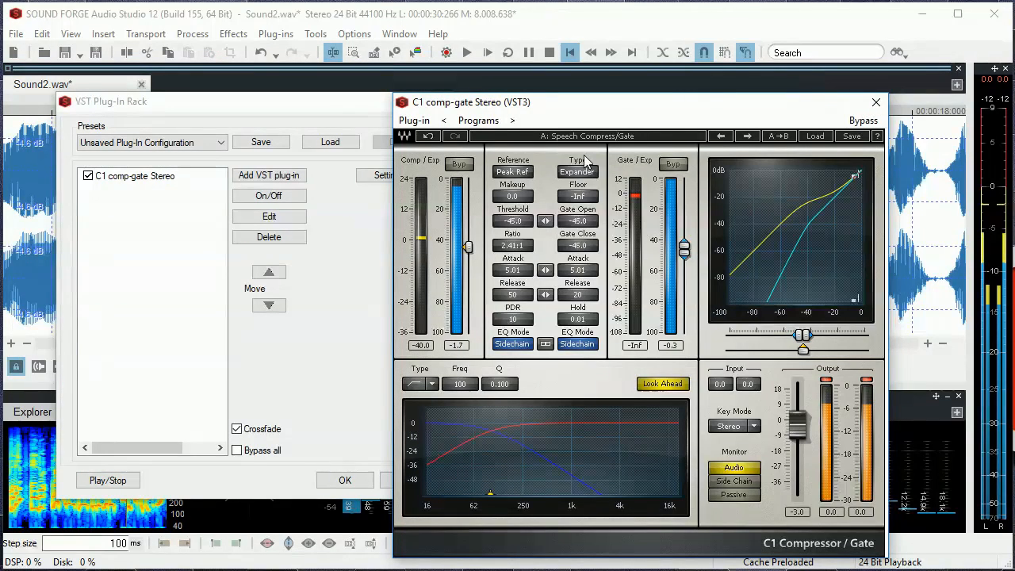
pyautogui.click(876, 104)
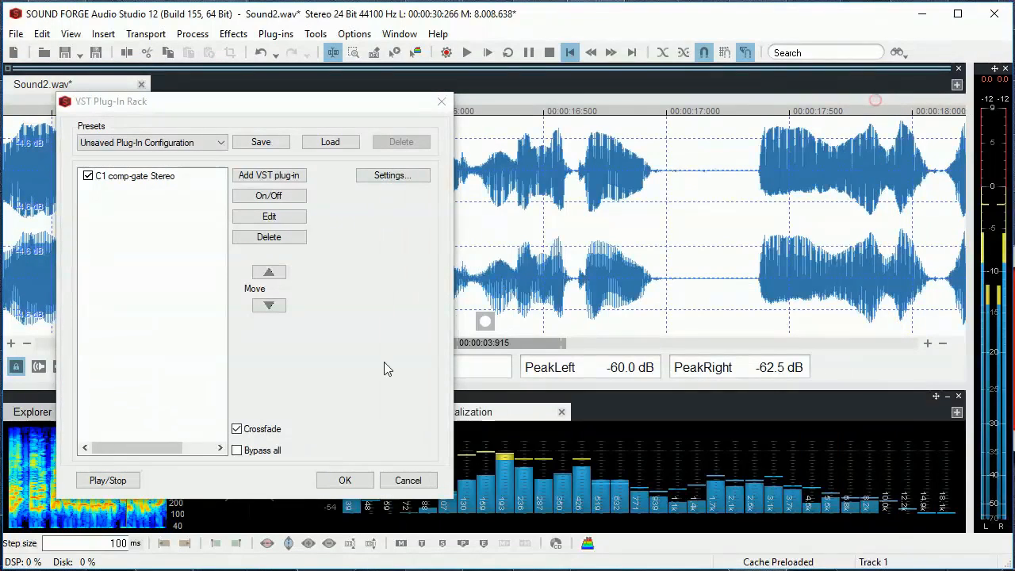
pyautogui.click(345, 482)
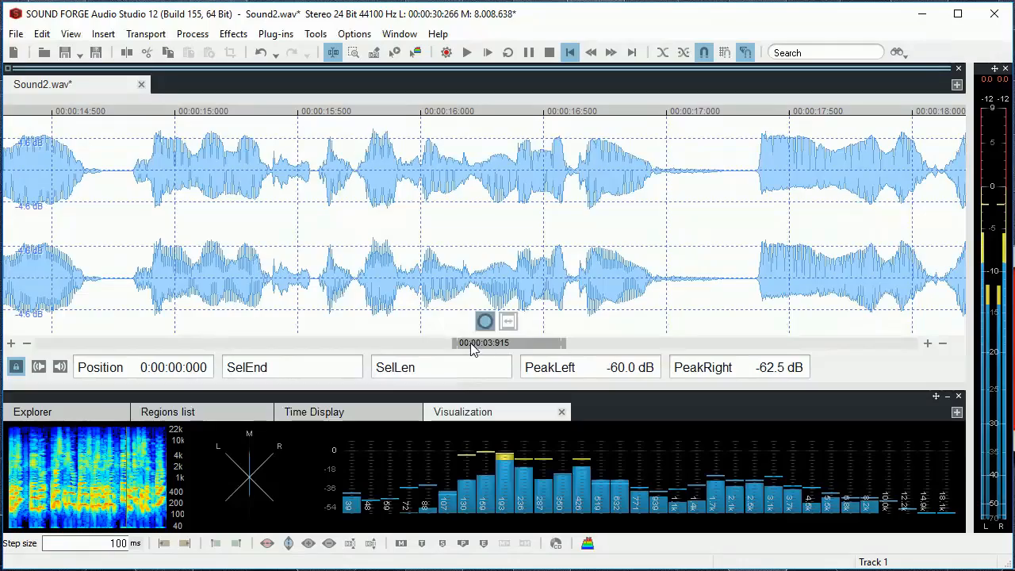
# Reopen the VST Plug-In Rack and add the TrueVerb Stereo reverb plug-in after C1 comp-gate Stereo
pyautogui.moveTo(456, 349); pyautogui.dragTo(28, 342)
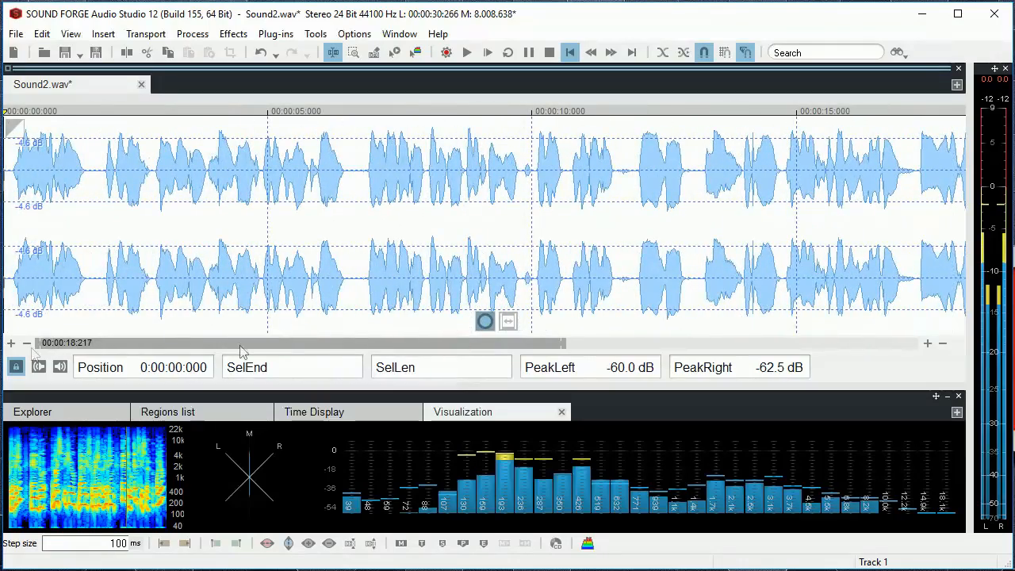
pyautogui.moveTo(563, 343); pyautogui.dragTo(922, 343)
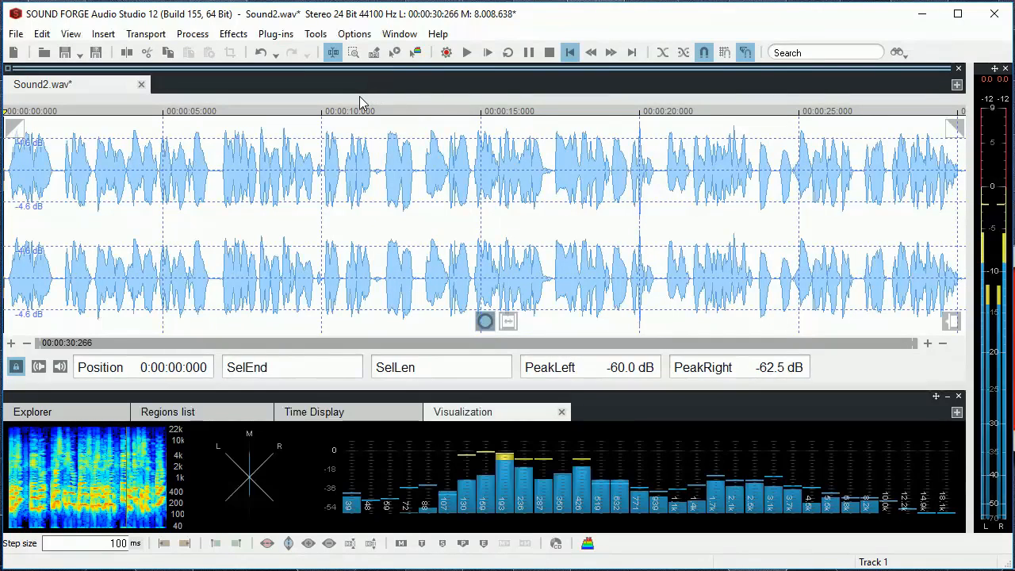
pyautogui.click(284, 36)
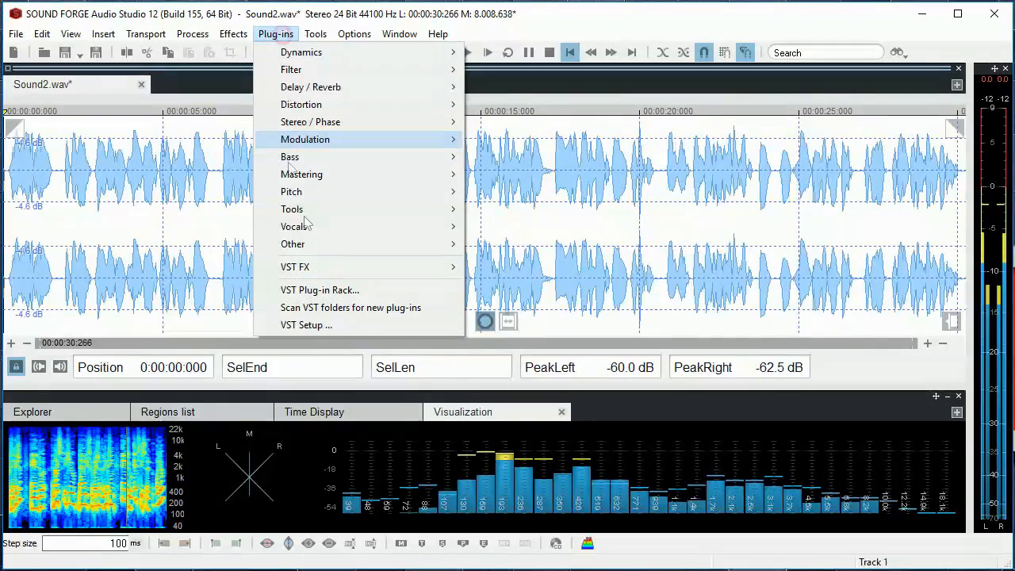
pyautogui.click(319, 290)
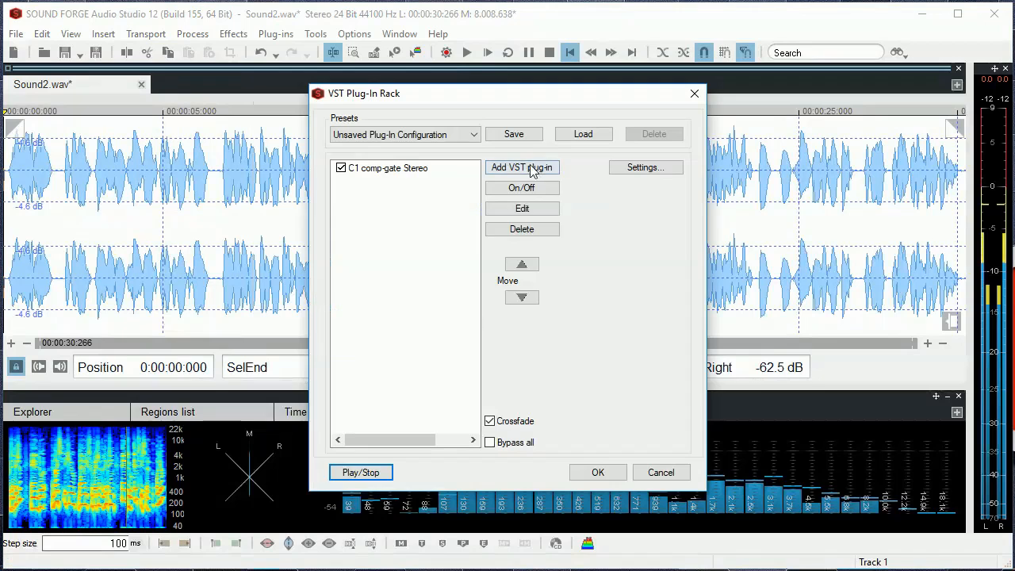
pyautogui.click(532, 171)
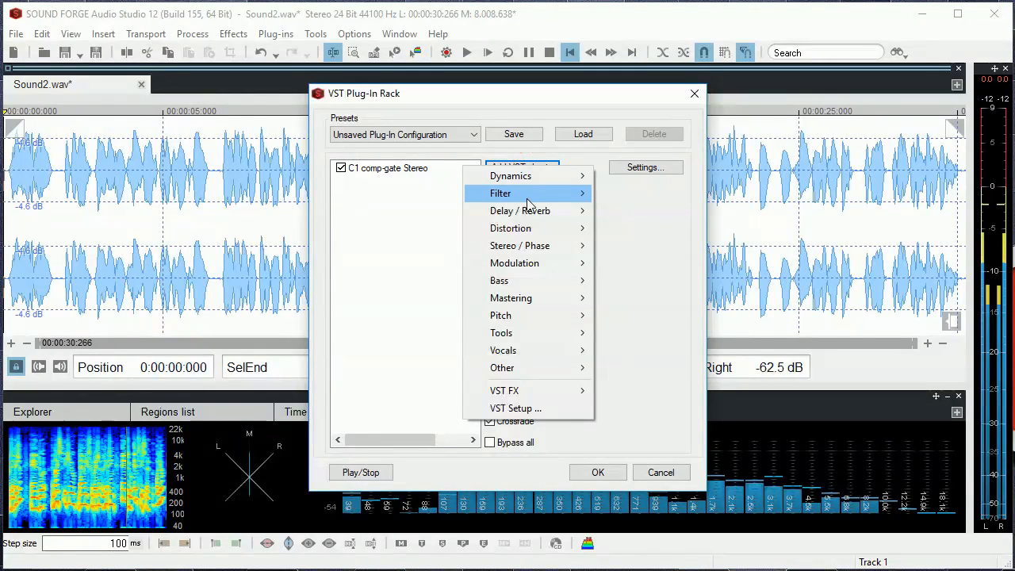
pyautogui.moveTo(531, 214)
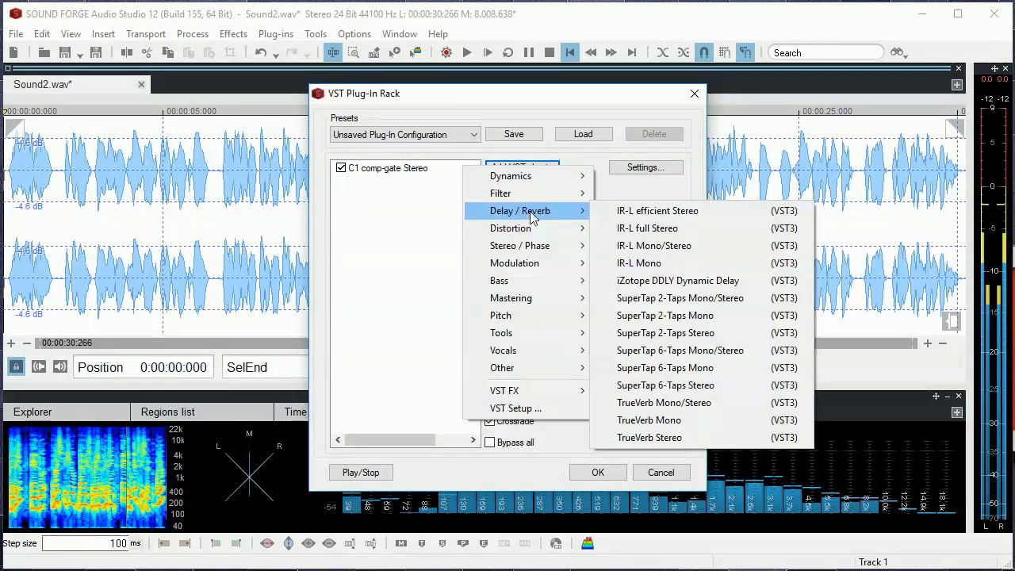
pyautogui.click(674, 438)
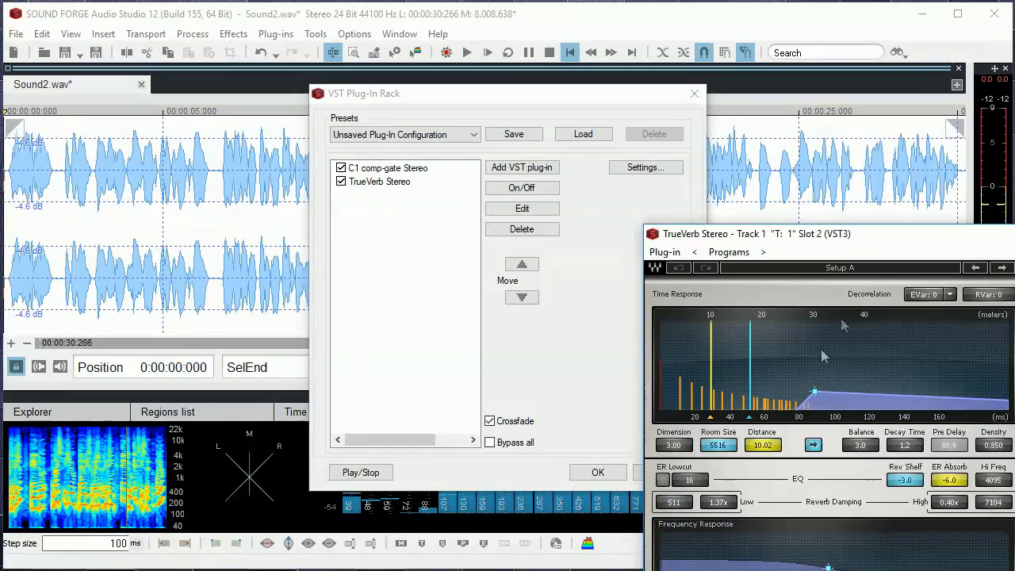
# Arrange the TrueVerb Stereo and rack windows side by side while previewing Sound2.wav through the plug-in chain, and stop playback
pyautogui.moveTo(874, 240); pyautogui.dragTo(669, 97)
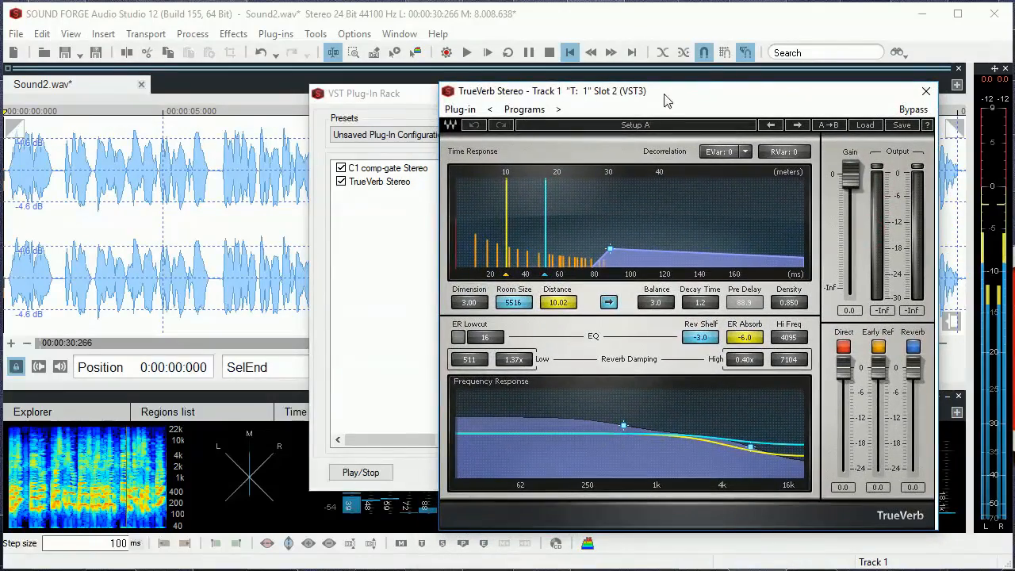
pyautogui.click(361, 472)
pyautogui.moveTo(602, 91); pyautogui.dragTo(417, 87)
pyautogui.moveTo(707, 101)
pyautogui.mouseDown()
pyautogui.moveTo(740, 102)
pyautogui.moveTo(720, 102)
pyautogui.mouseUp()
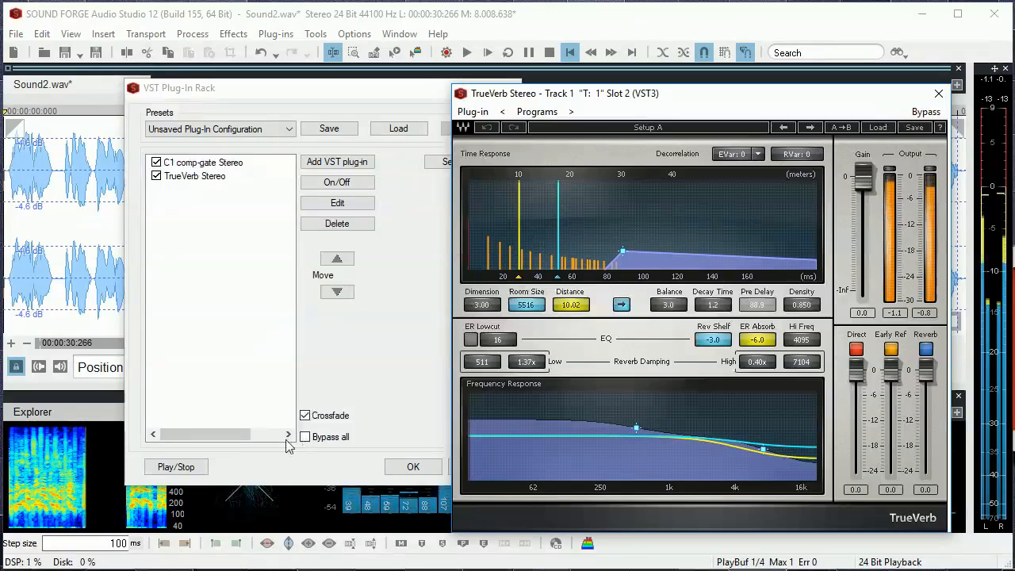
pyautogui.click(176, 466)
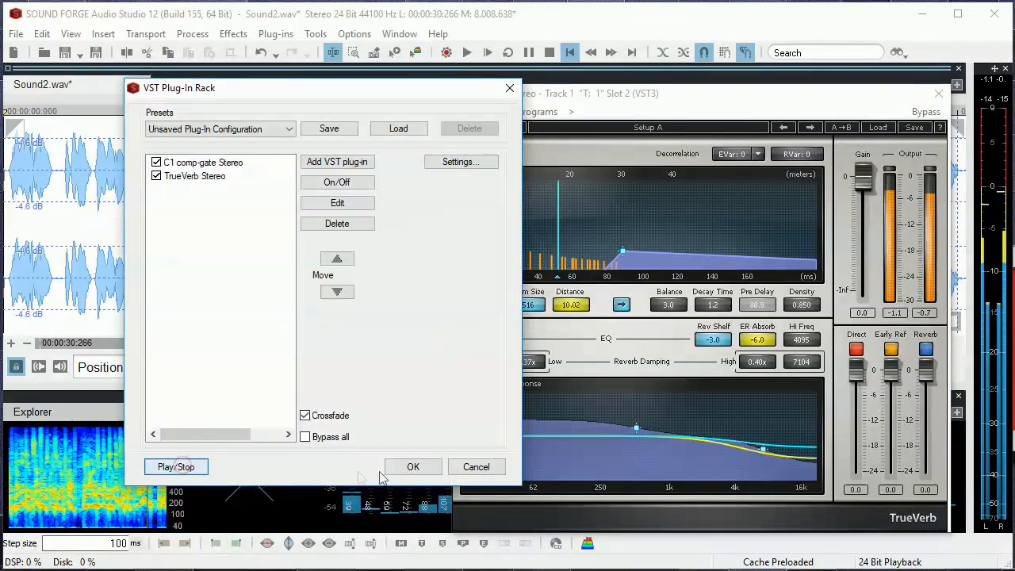
# Apply the rack with C1 comp-gate Stereo and TrueVerb Stereo to Sound2.wav, and play part of the processed audio
pyautogui.click(413, 467)
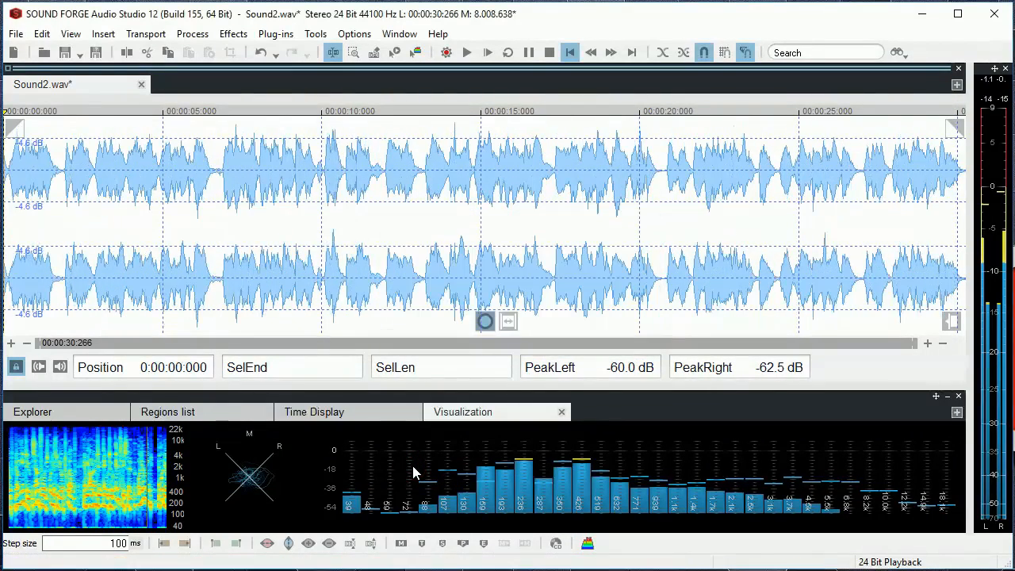
pyautogui.click(467, 52)
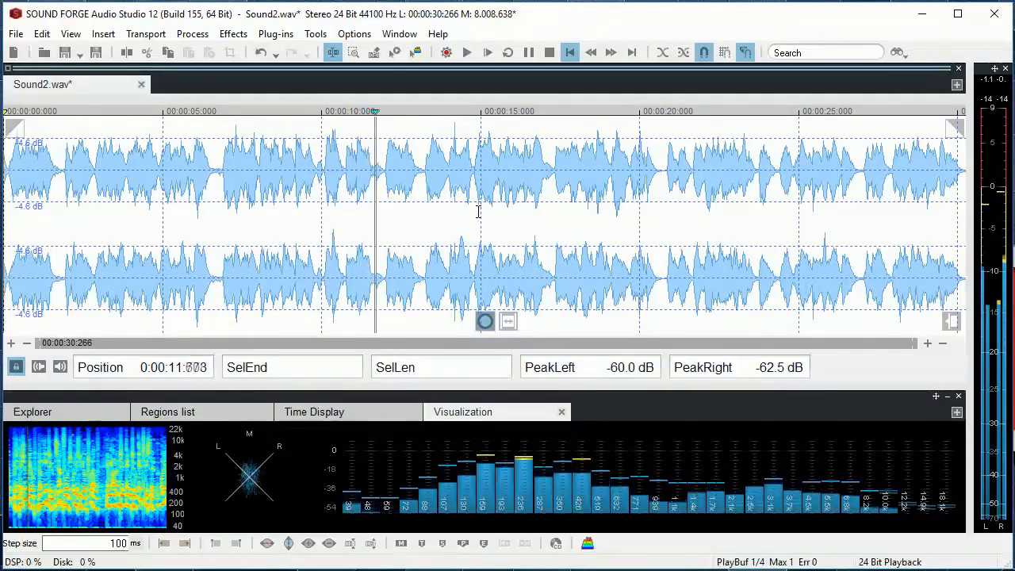
pyautogui.press('space')
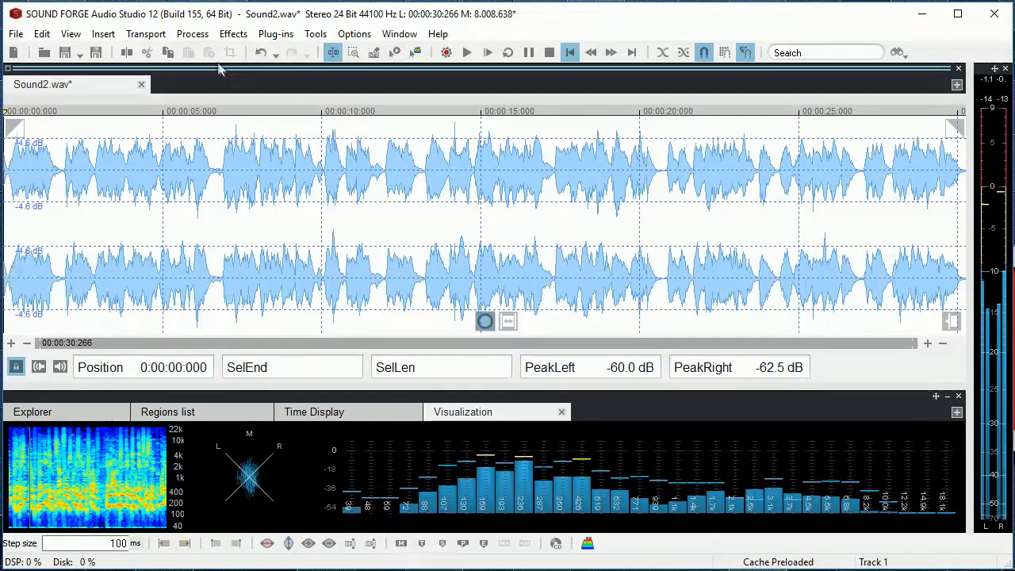
pyautogui.click(188, 36)
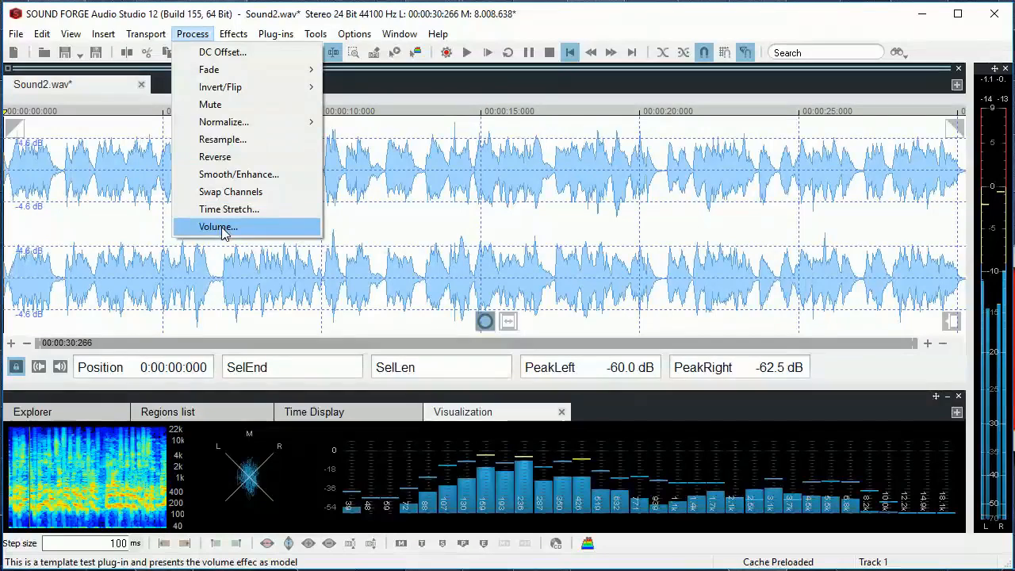
pyautogui.moveTo(46, 38)
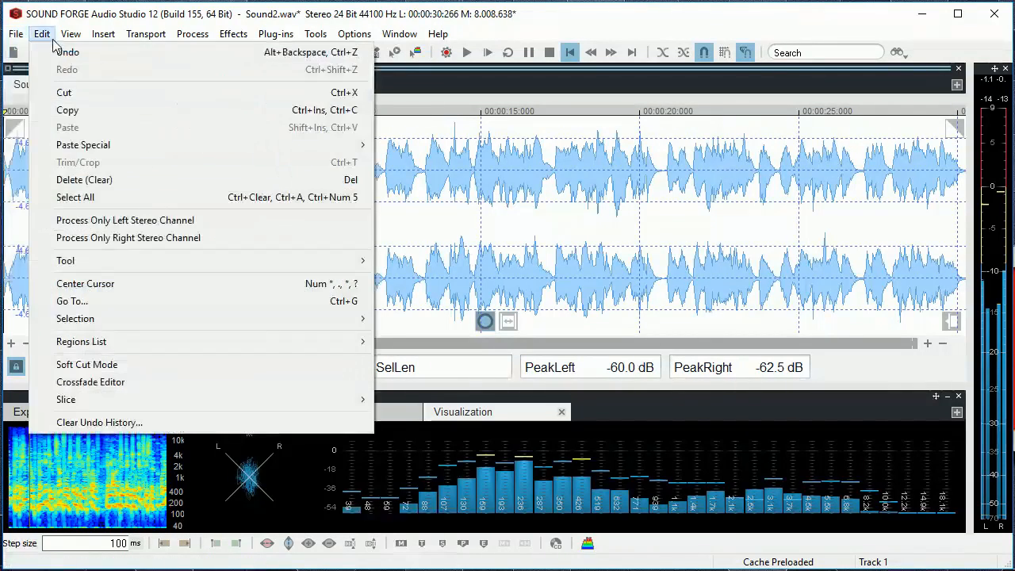
# Review the Burn Audio CD options in the Make CD dialog and leave it without burning
pyautogui.moveTo(317, 38)
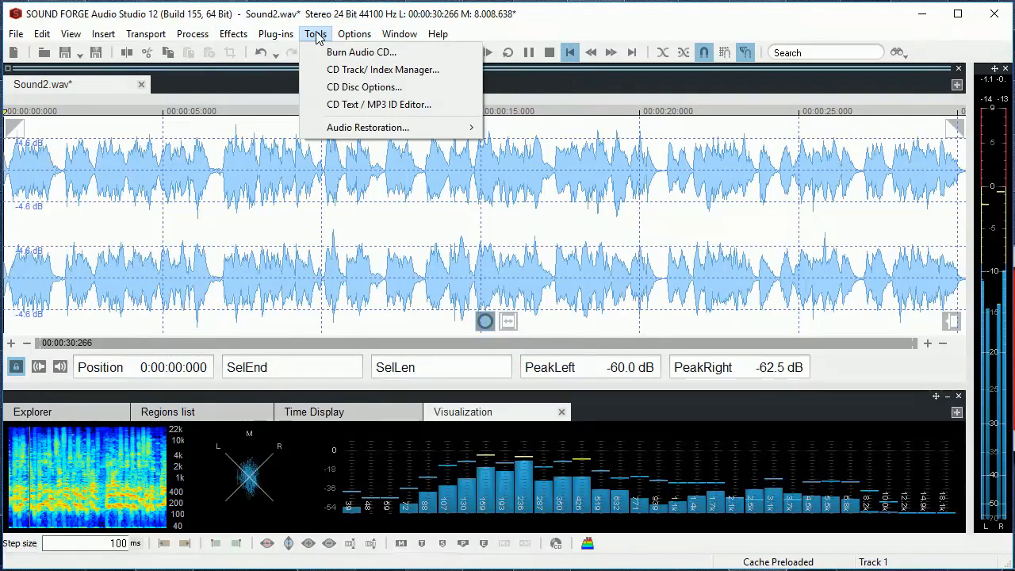
pyautogui.click(337, 52)
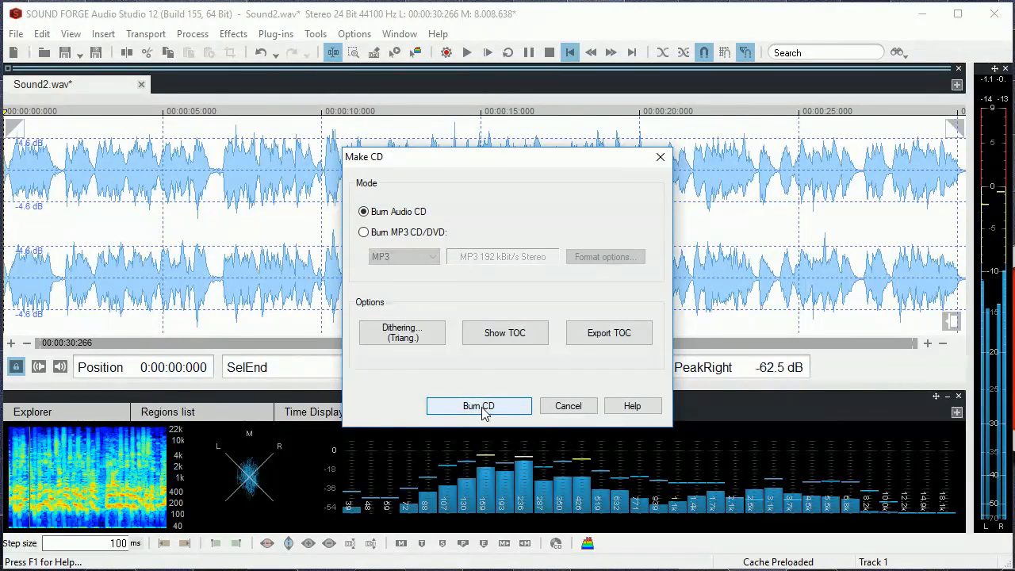
pyautogui.click(569, 406)
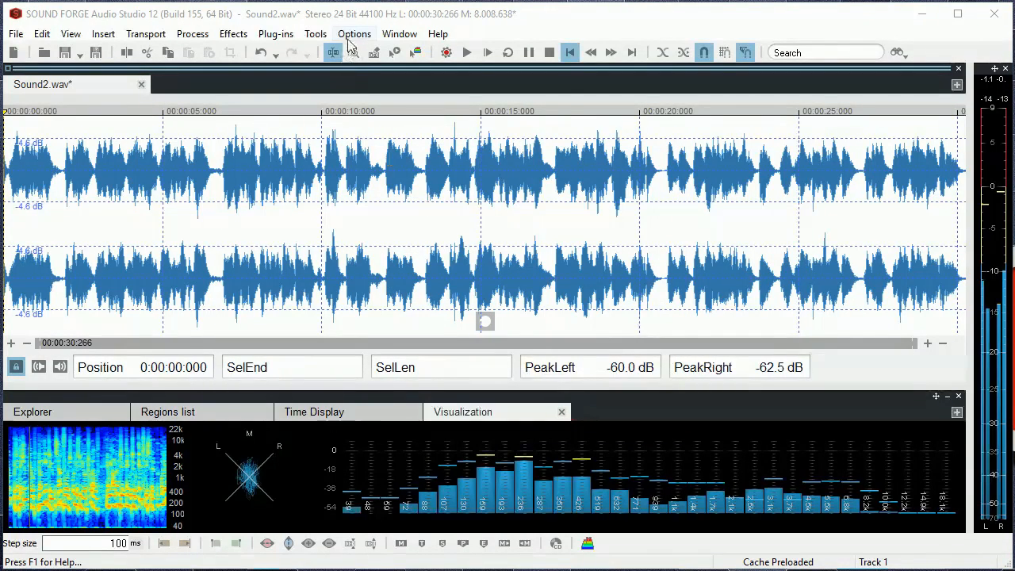
# Look through the available Audio Restoration tools
pyautogui.click(352, 35)
pyautogui.moveTo(317, 34)
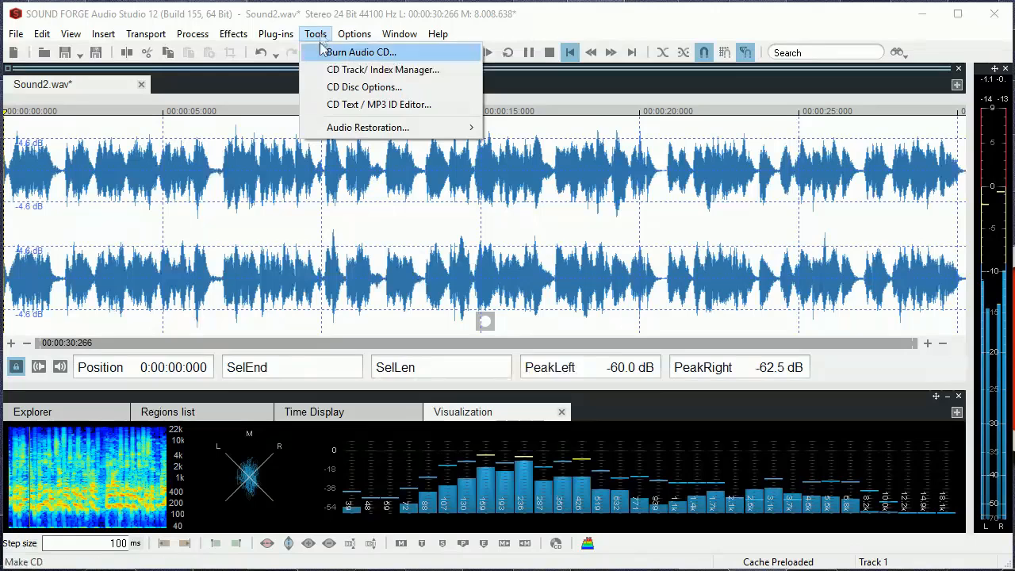
pyautogui.moveTo(367, 135)
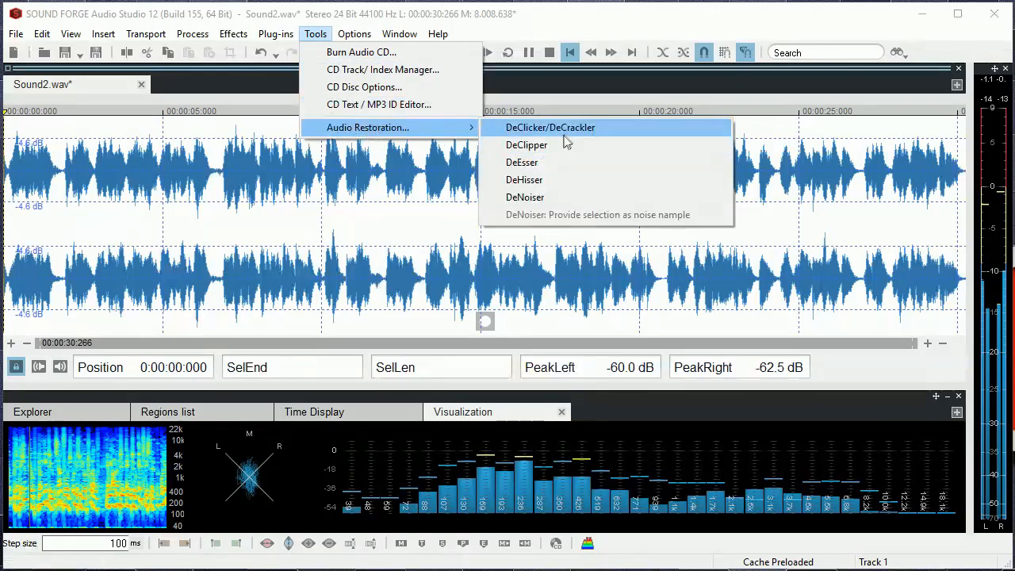